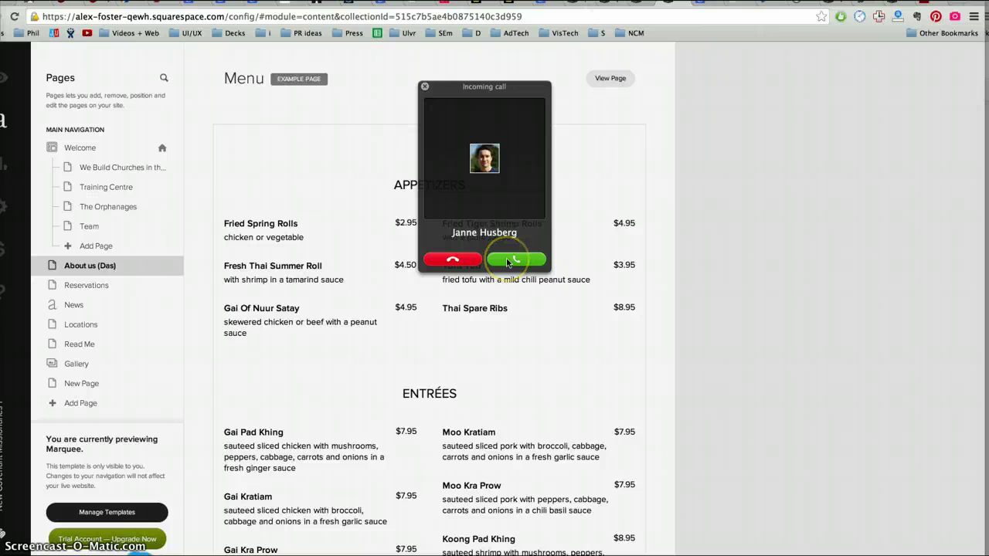
Answer the incoming Skype call, hang up, and return to the Squarespace browser window.
left_click(512, 261)
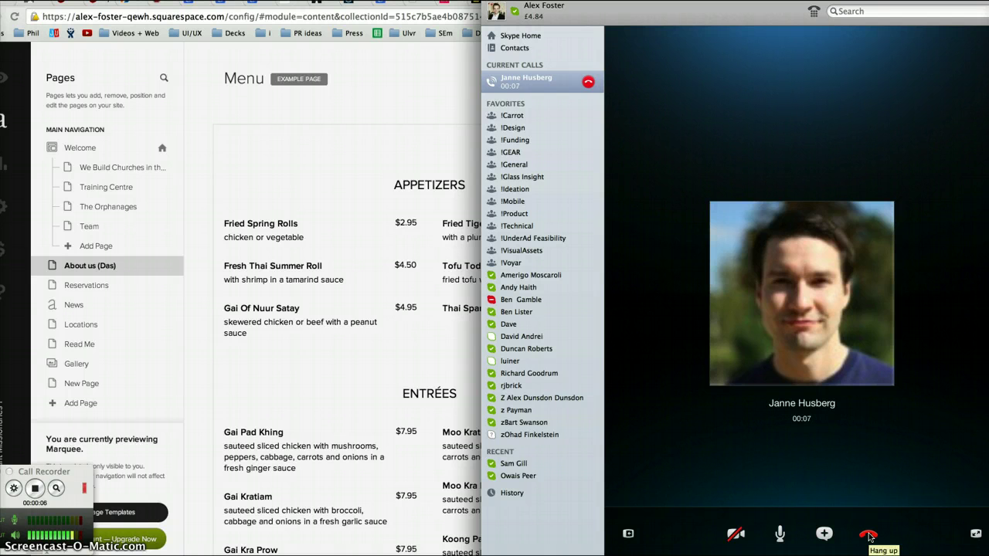
left_click(868, 537)
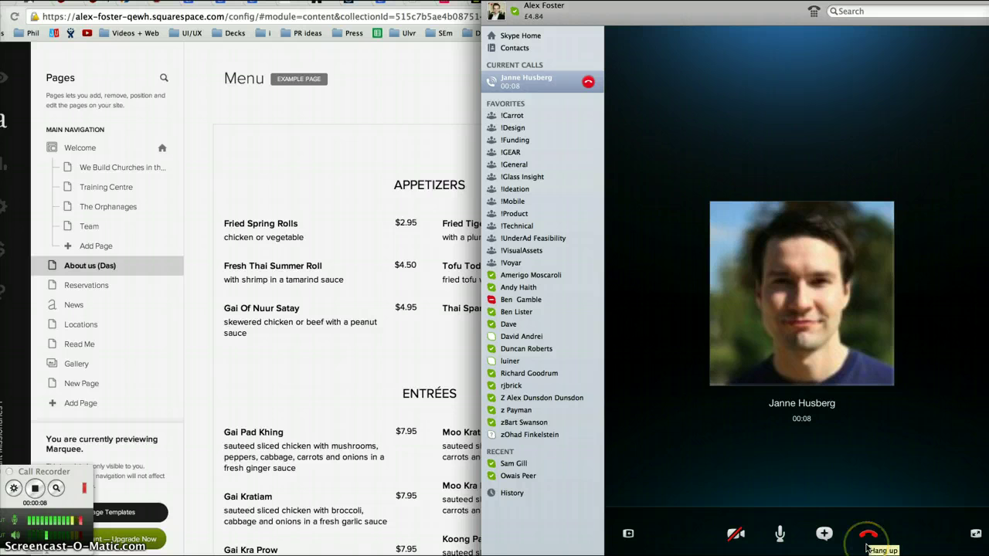
left_click(869, 533)
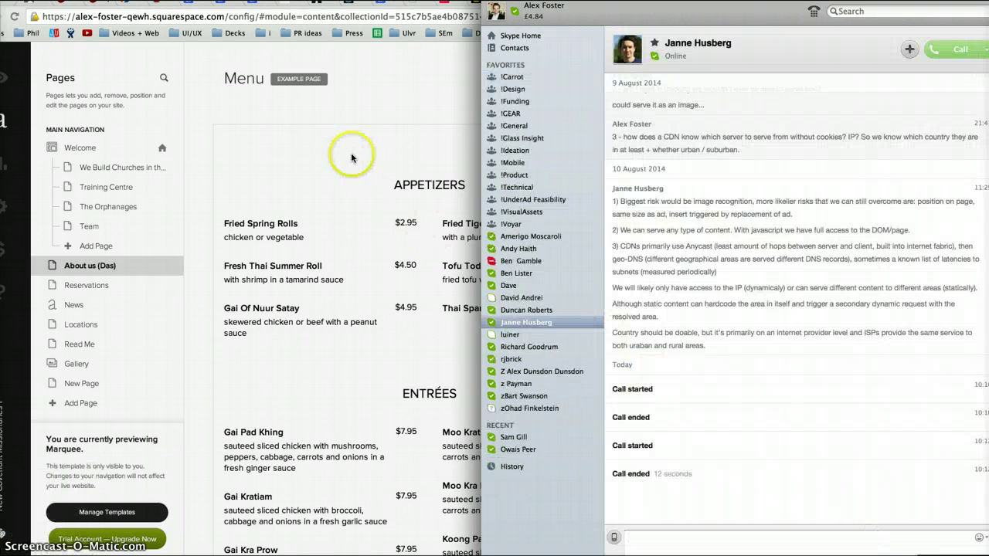
left_click(415, 94)
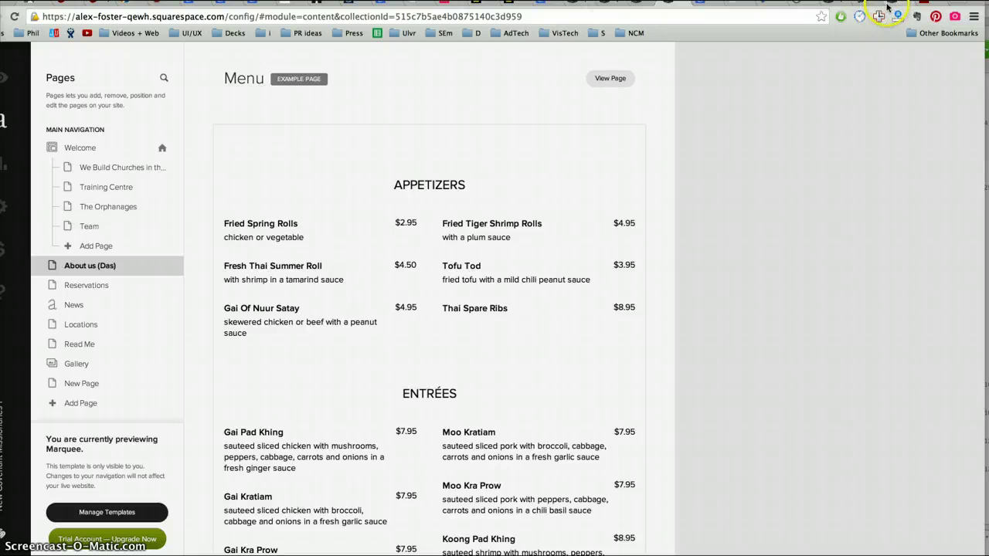
Switch to the browser tab with the UnderLayer site's URL Mappings settings and check which site is active in the account's site list.
left_click(887, 5)
left_click(840, 2)
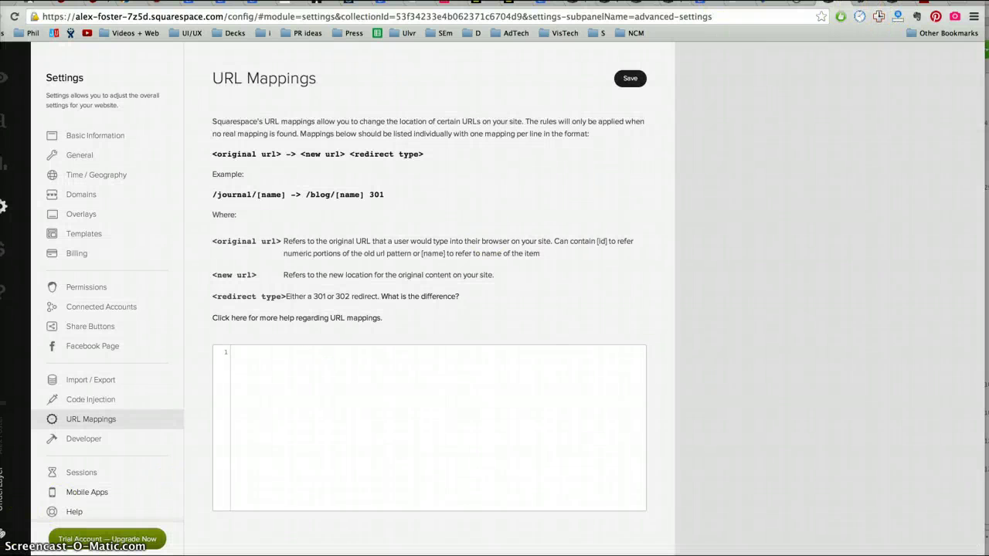
left_click(3, 533)
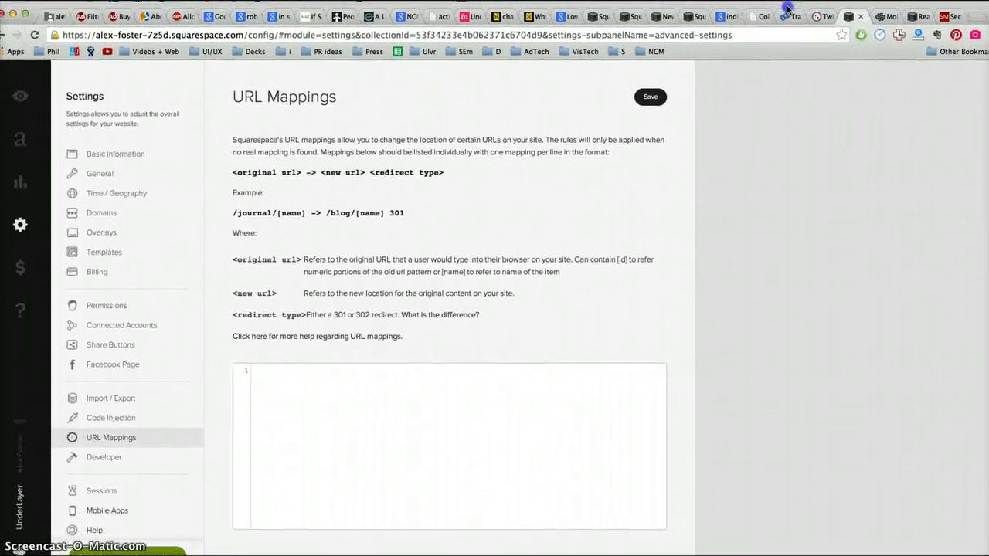
left_click(14, 506)
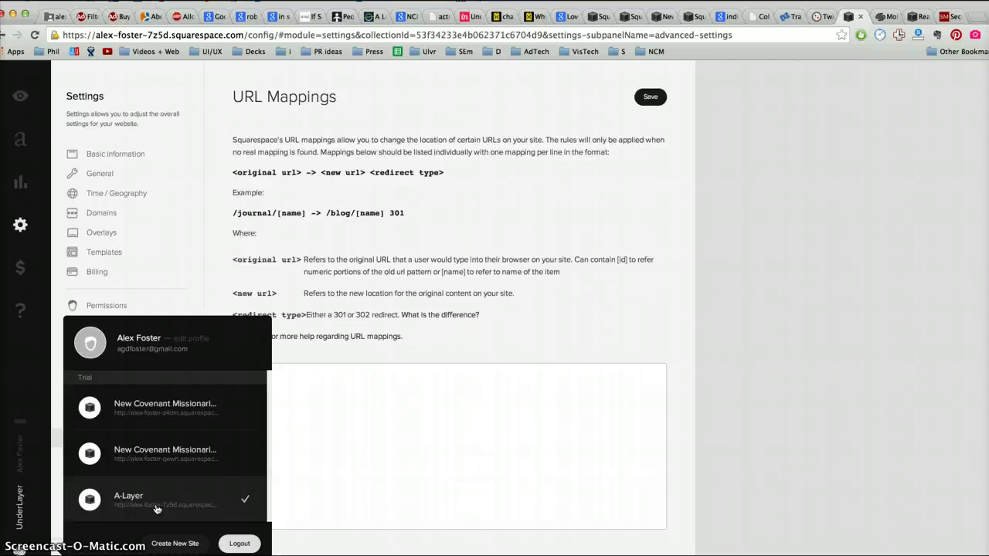
left_click(817, 391)
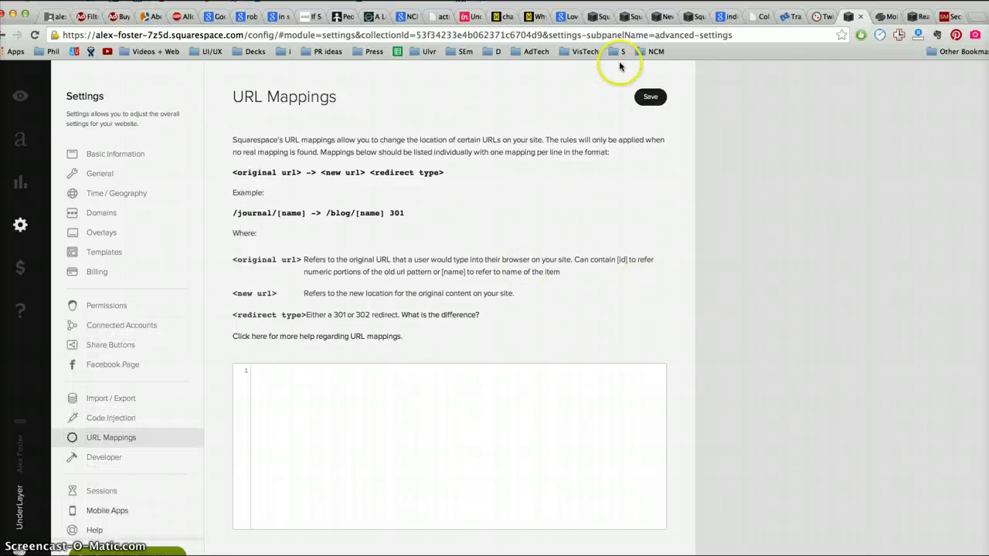
Save the URL Mappings settings with the mapping list left empty.
left_click(652, 97)
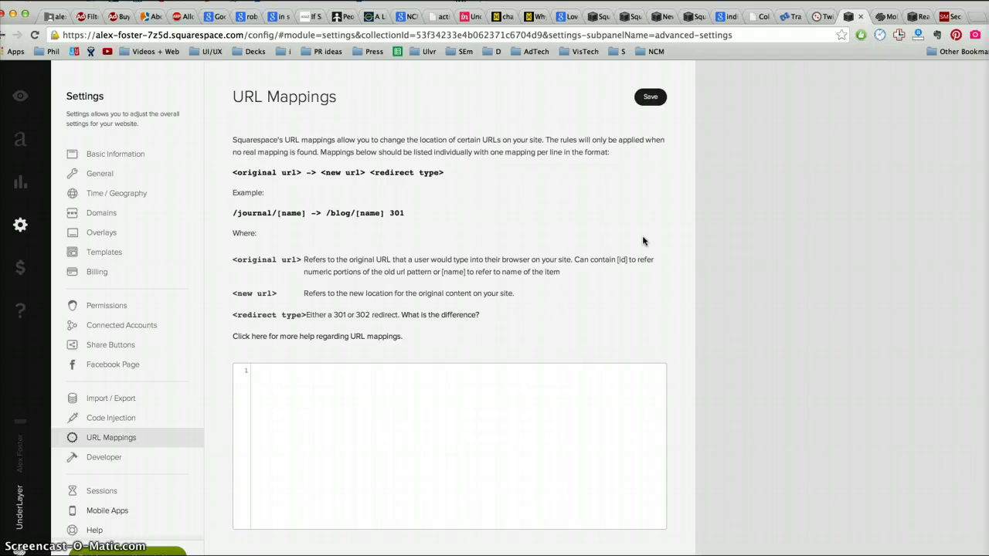
left_click(651, 99)
scroll(788, 410, "down", 1)
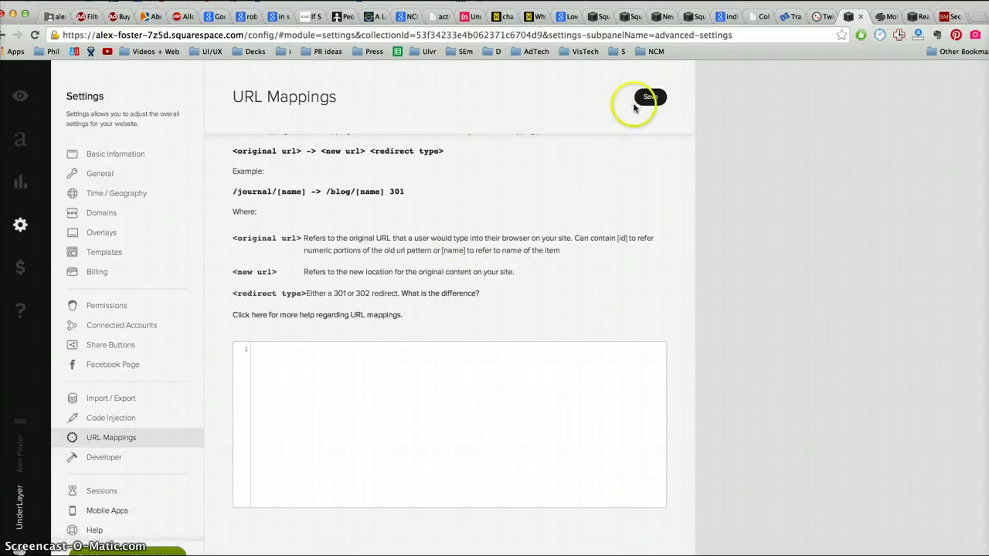
left_click(651, 97)
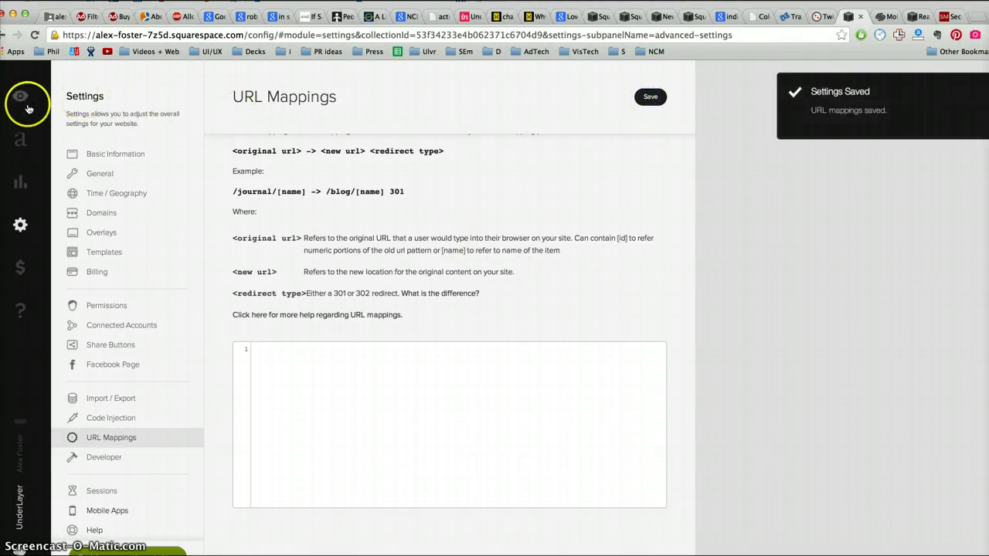
Go to the site's page management and view the UnderLayer index page as it appears on the site.
left_click(21, 142)
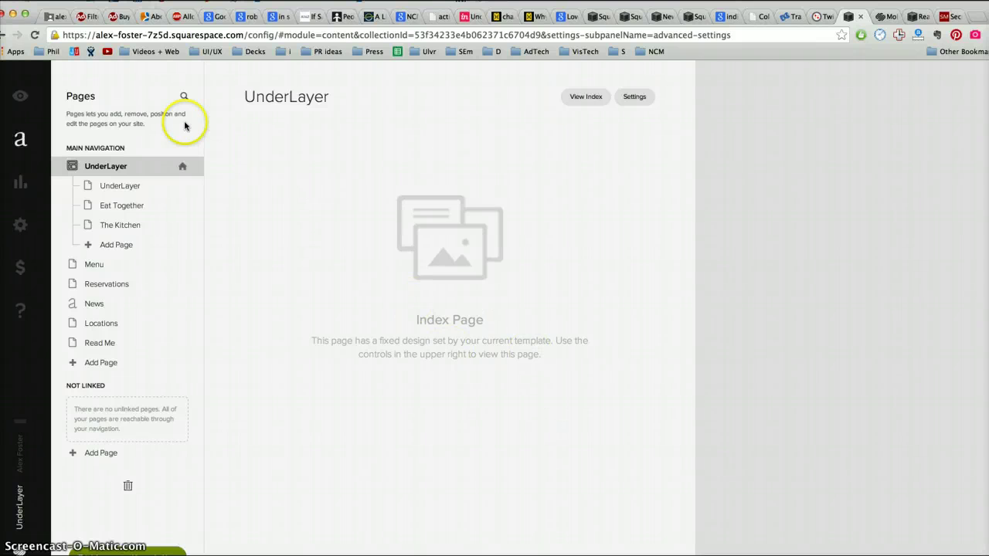
mouse_move(111, 169)
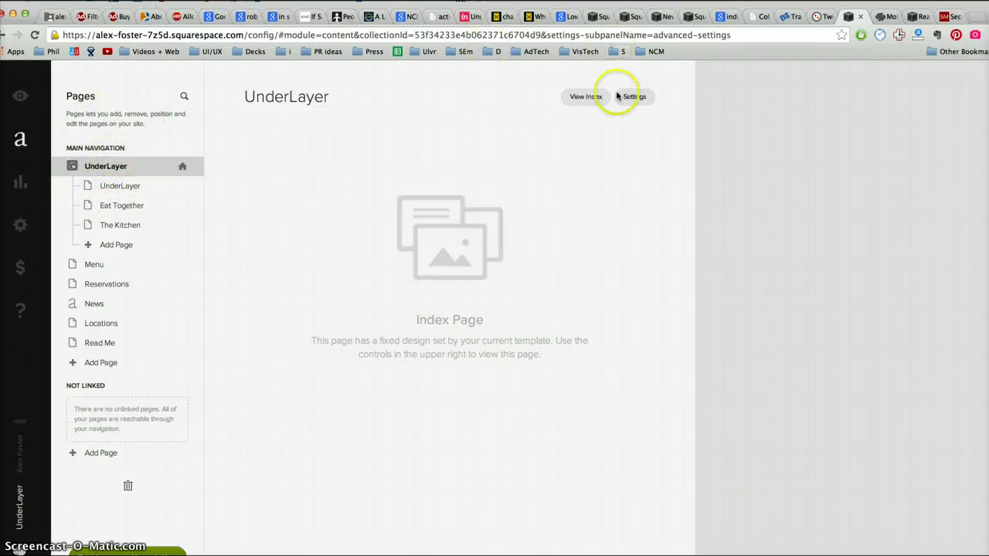
left_click(579, 97)
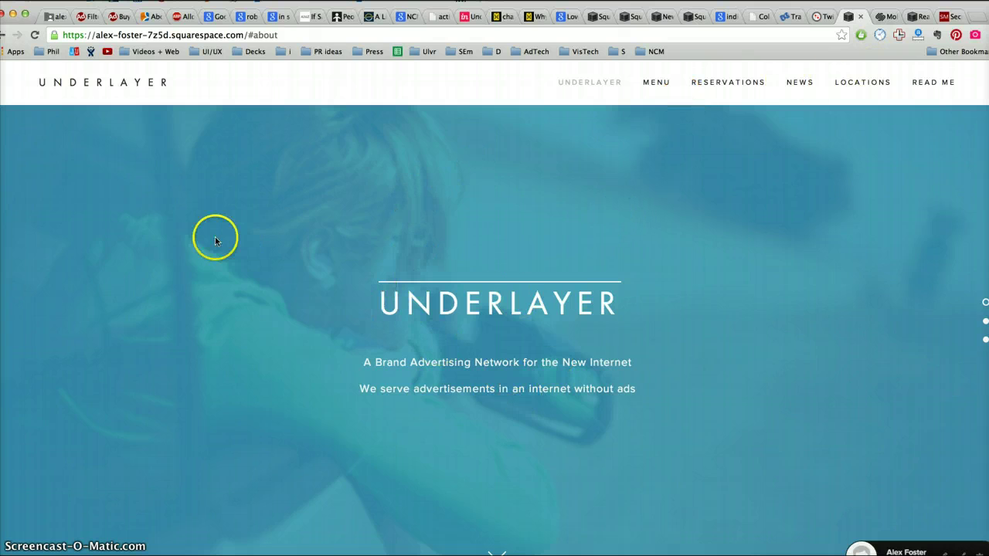
Examine the UnderLayer banner and the "A New Ad-Class for the New User-Class" section beneath it.
scroll(261, 379, "down", 5)
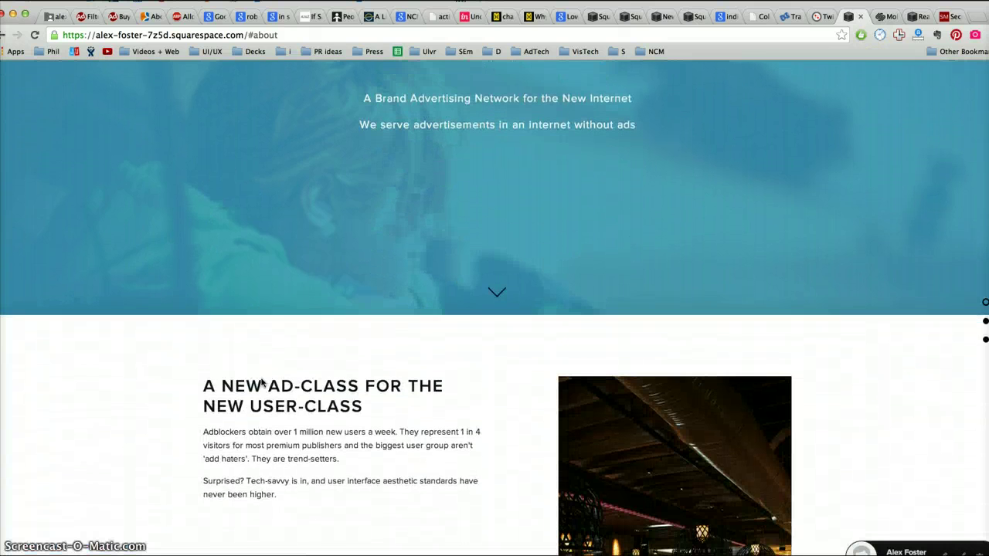
scroll(262, 381, "up", 5)
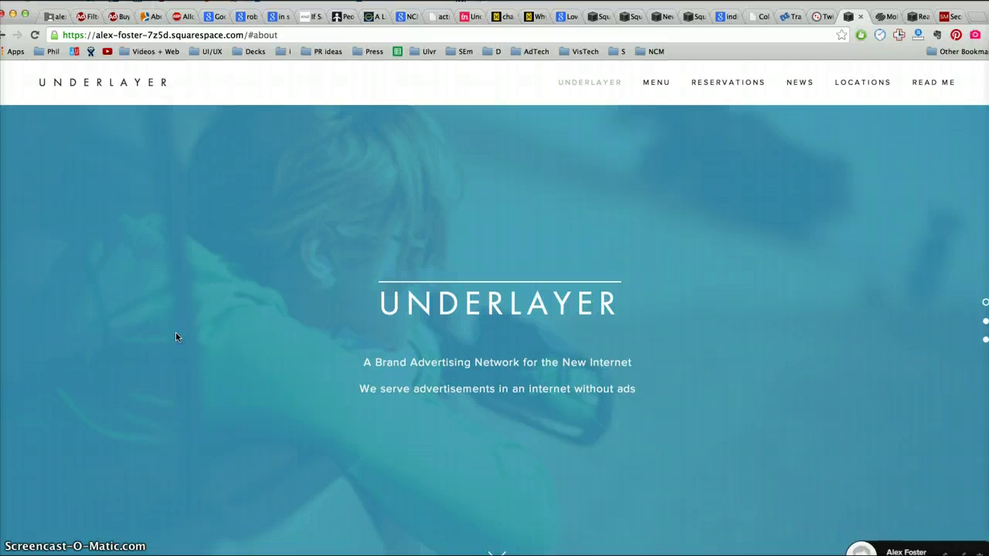
left_click(219, 225)
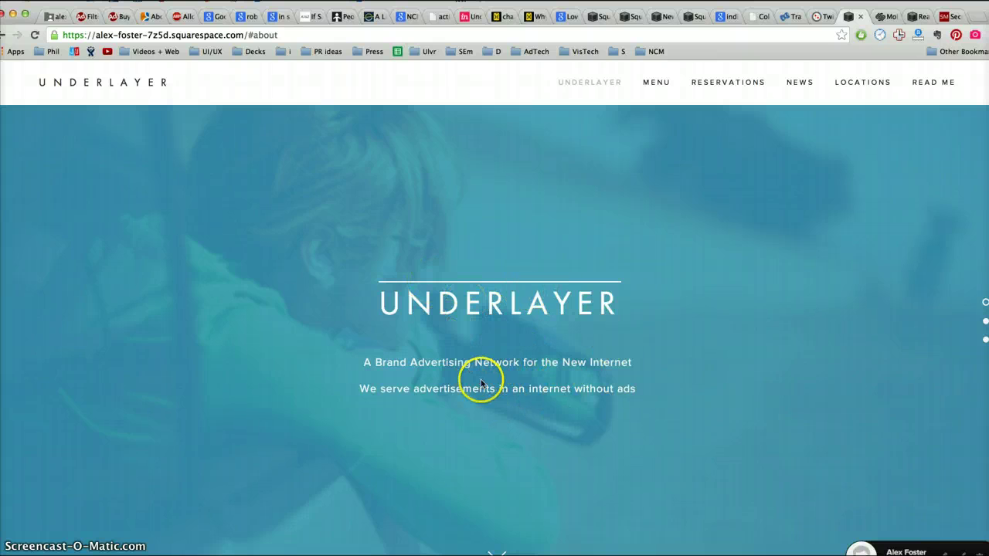
scroll(475, 360, "down", 4)
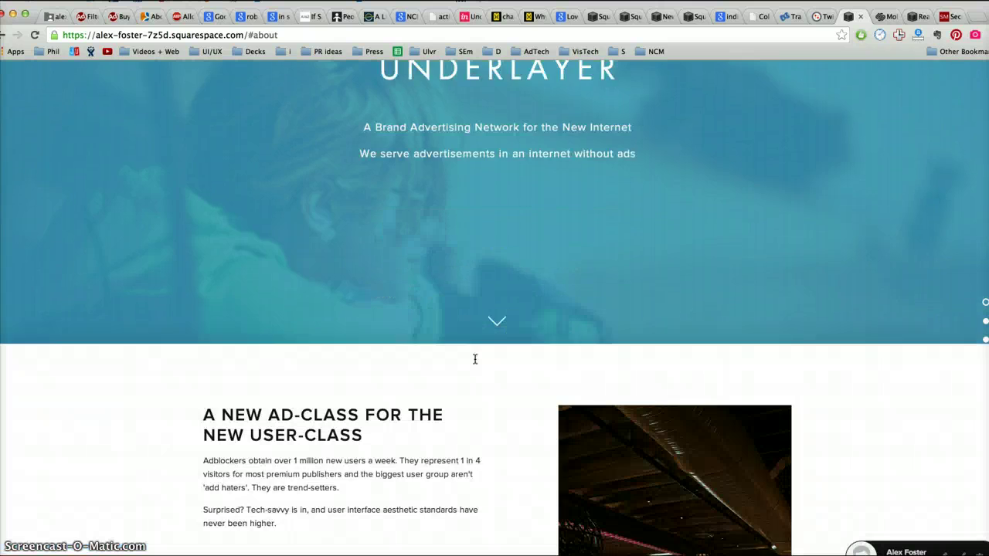
scroll(474, 360, "up", 4)
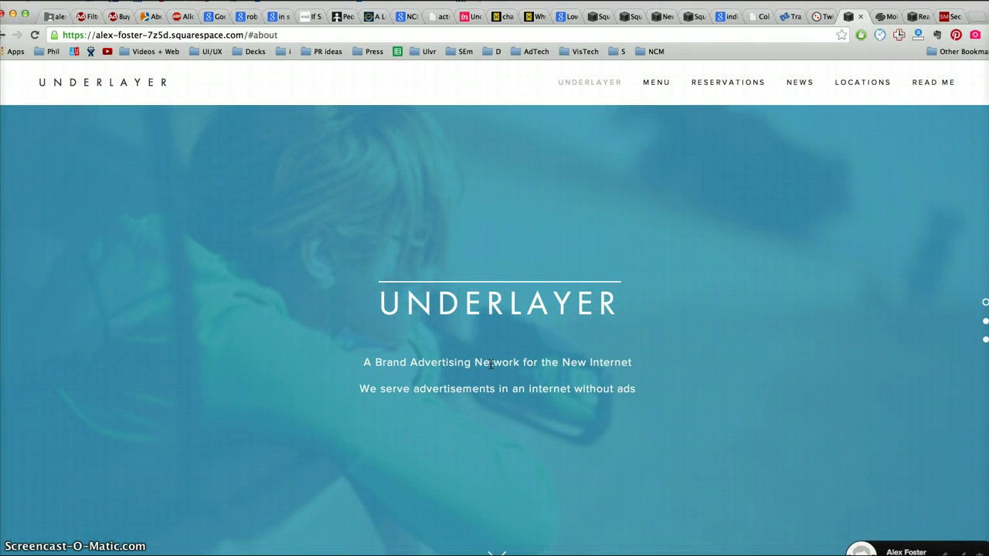
scroll(547, 469, "down", 4)
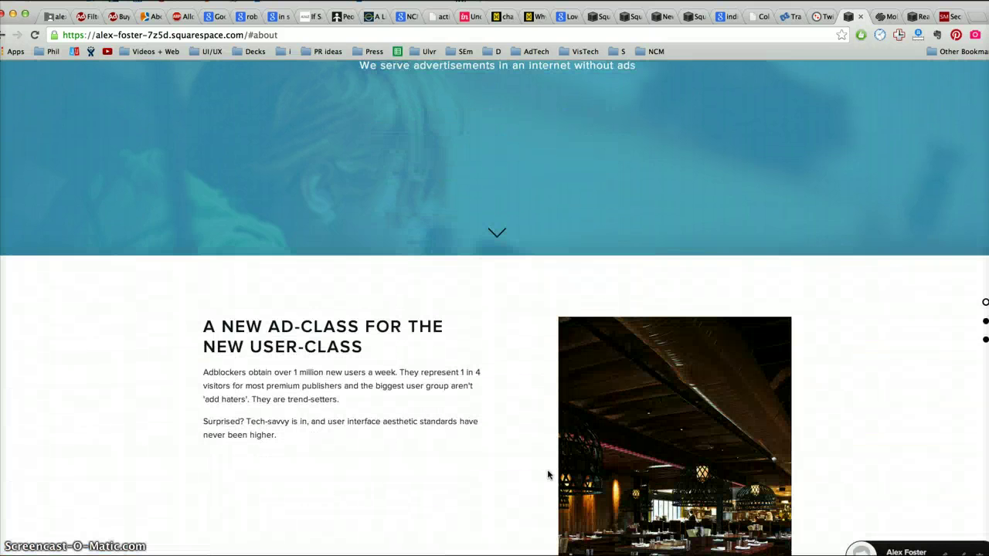
scroll(399, 444, "down", 3)
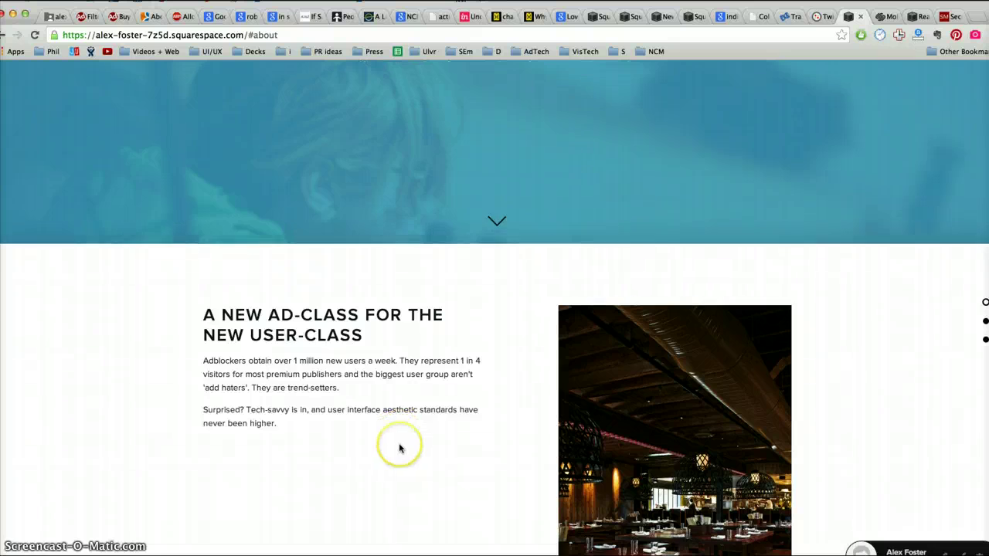
scroll(399, 444, "down", 5)
scroll(399, 444, "up", 9)
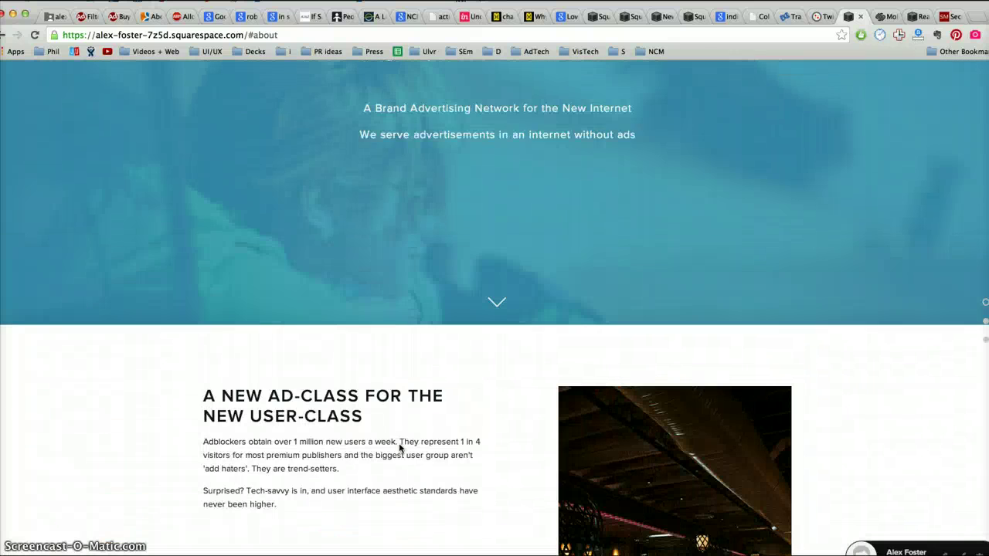
scroll(399, 444, "down", 4)
scroll(398, 448, "up", 2)
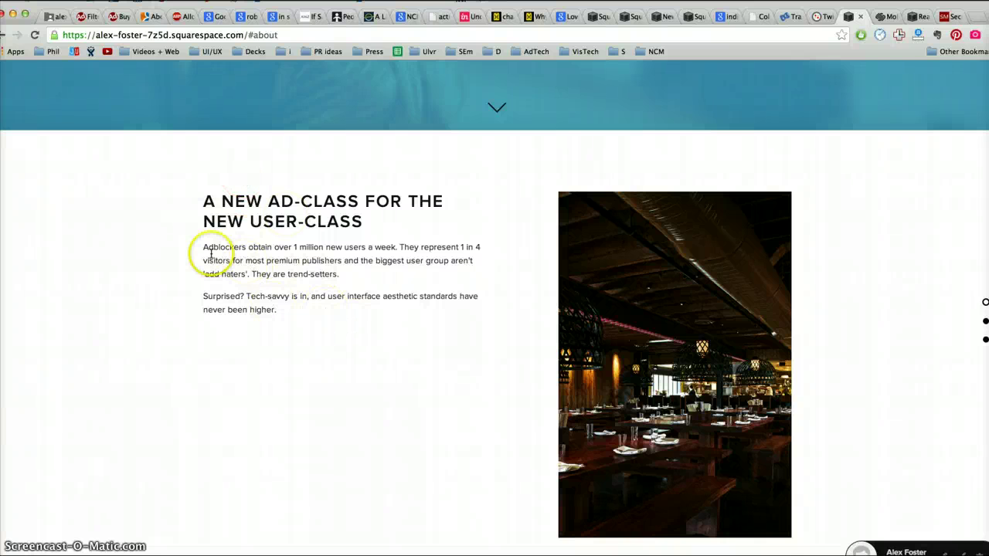
scroll(282, 274, "up", 3)
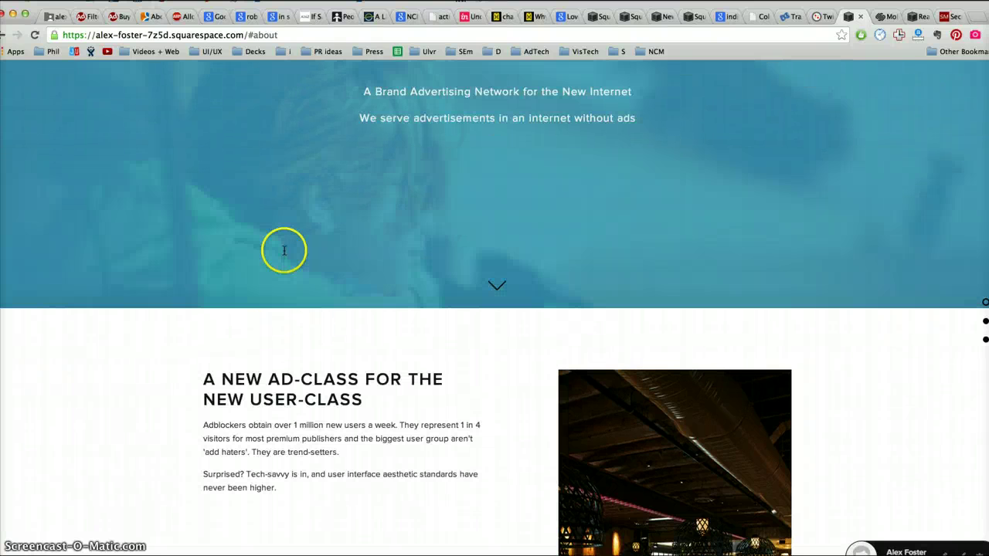
scroll(385, 461, "down", 3)
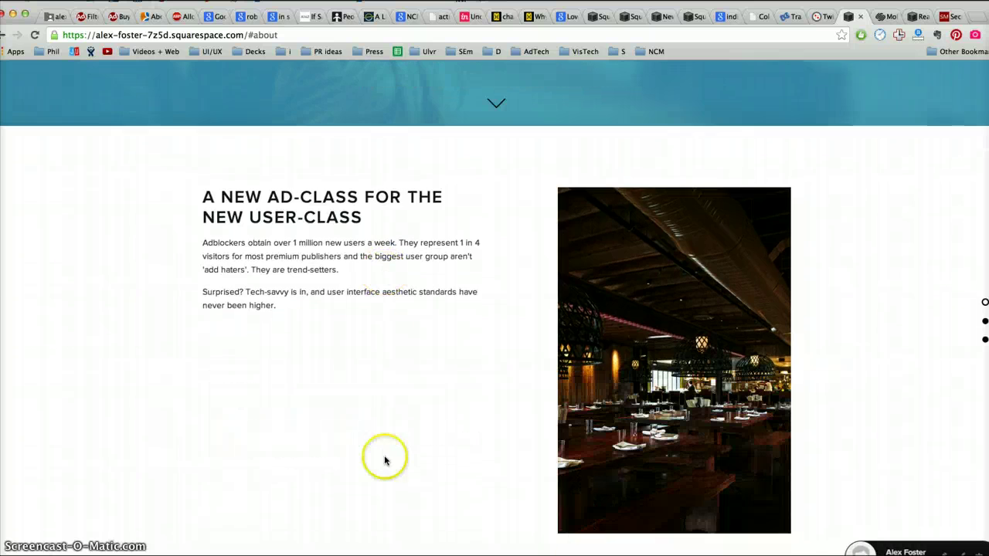
Look through the whole index page, comparing the UnderLayer, Eat Together and team sections and how their banners scroll.
scroll(359, 394, "down", 5)
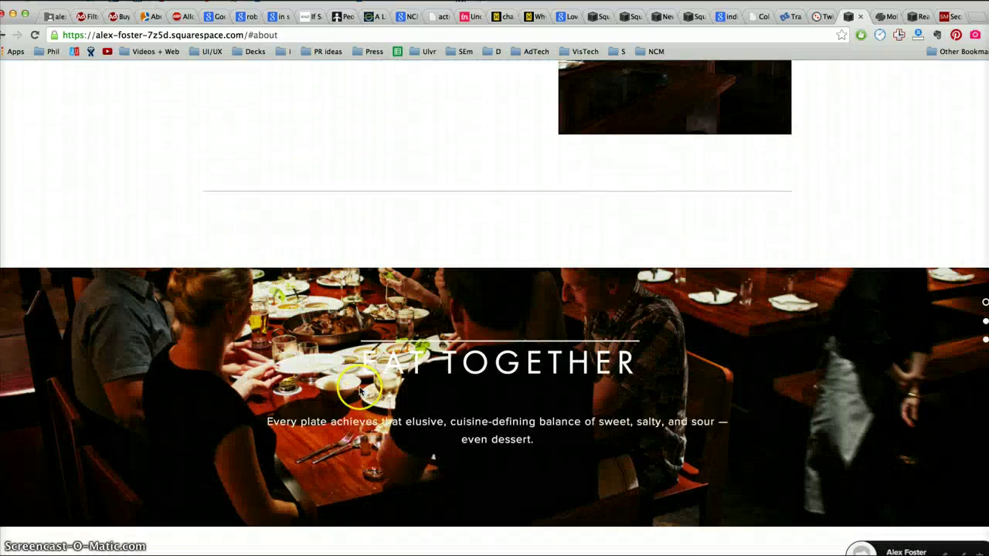
scroll(359, 390, "up", 10)
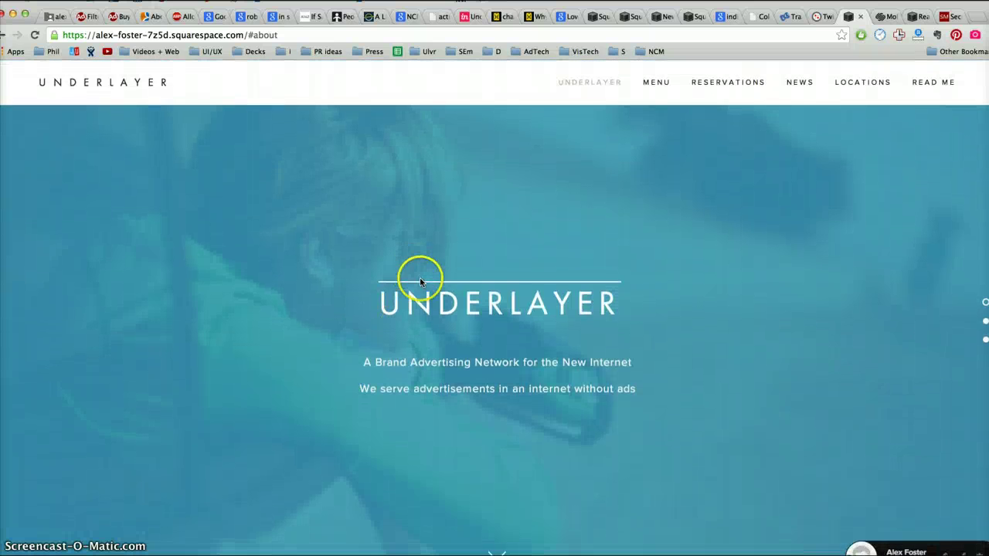
scroll(420, 280, "down", 5)
scroll(419, 282, "down", 3)
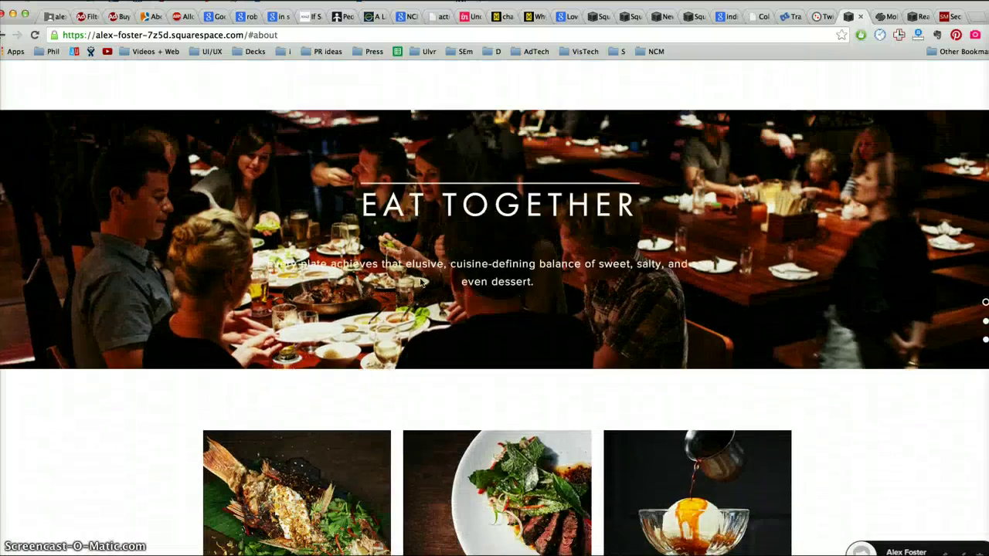
scroll(419, 282, "up", 3)
scroll(420, 282, "down", 4)
scroll(420, 282, "down", 10)
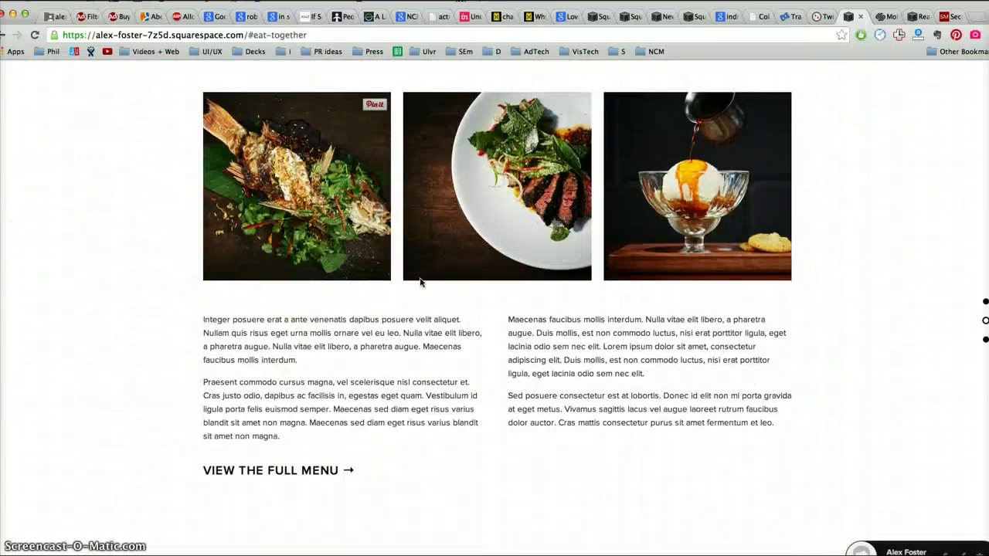
scroll(420, 282, "down", 8)
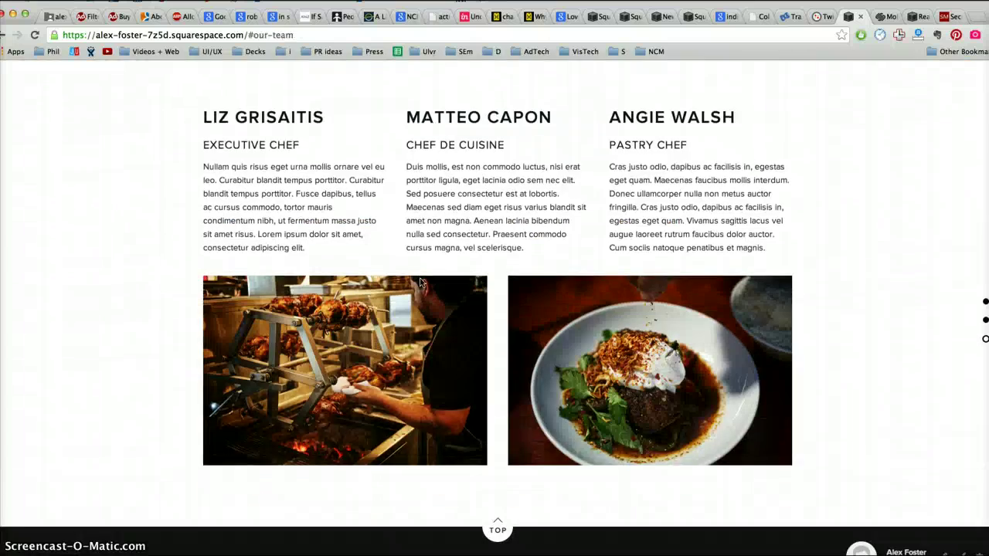
scroll(420, 282, "up", 8)
scroll(420, 282, "up", 20)
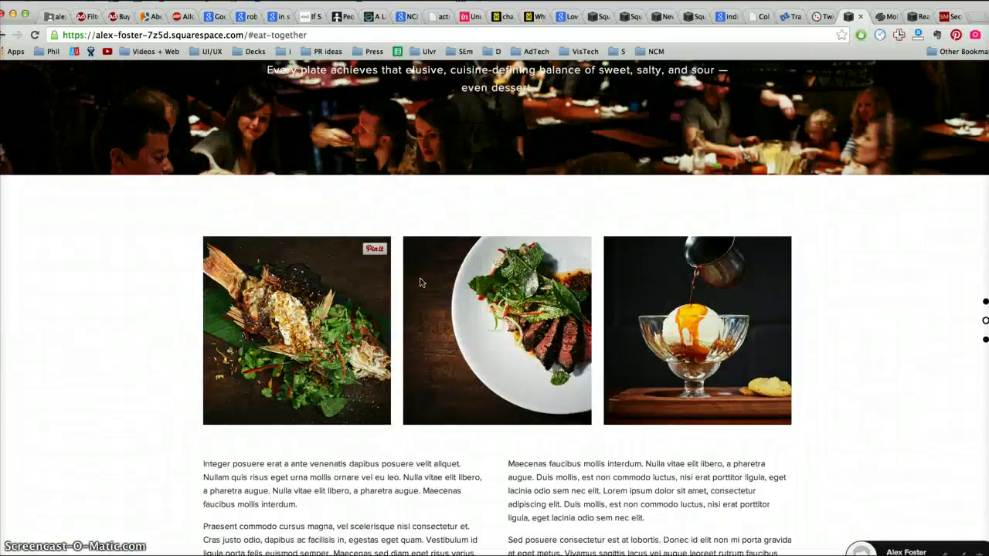
scroll(420, 282, "up", 3)
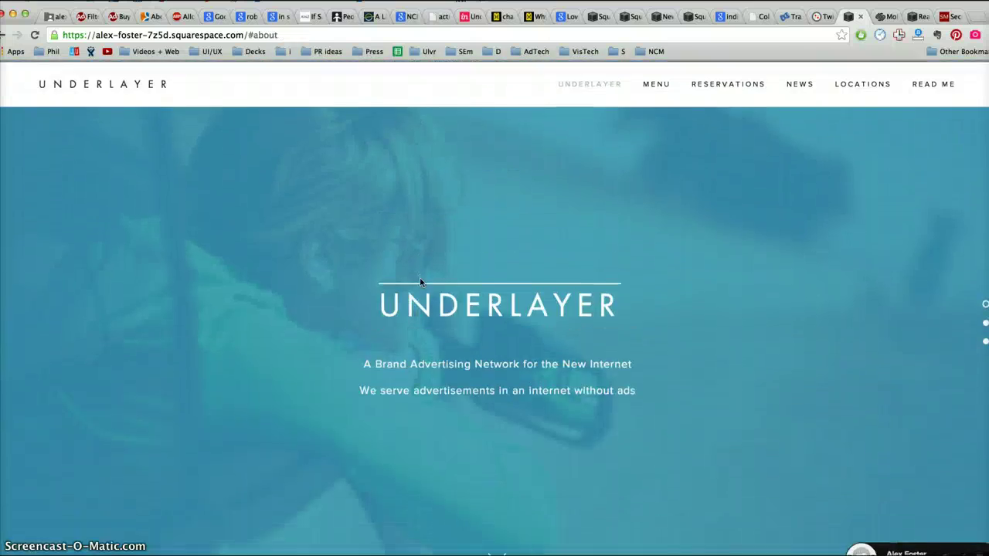
scroll(419, 282, "down", 15)
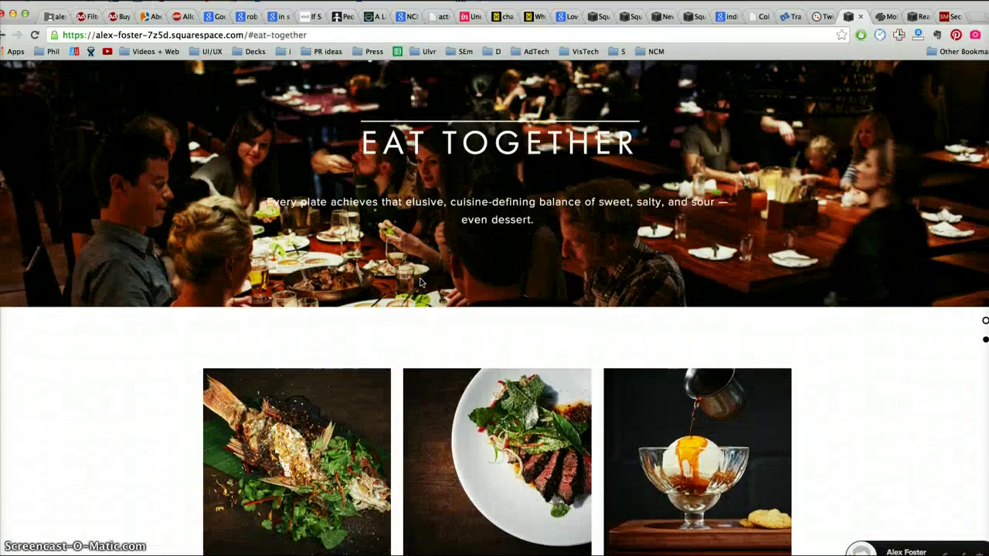
scroll(420, 282, "down", 3)
scroll(420, 282, "up", 10)
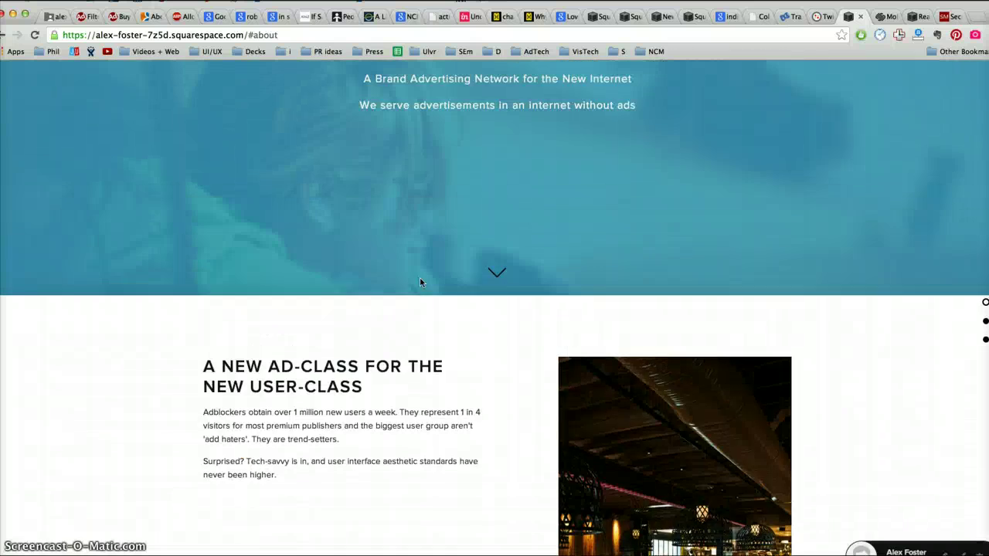
scroll(419, 282, "up", 3)
scroll(420, 282, "down", 8)
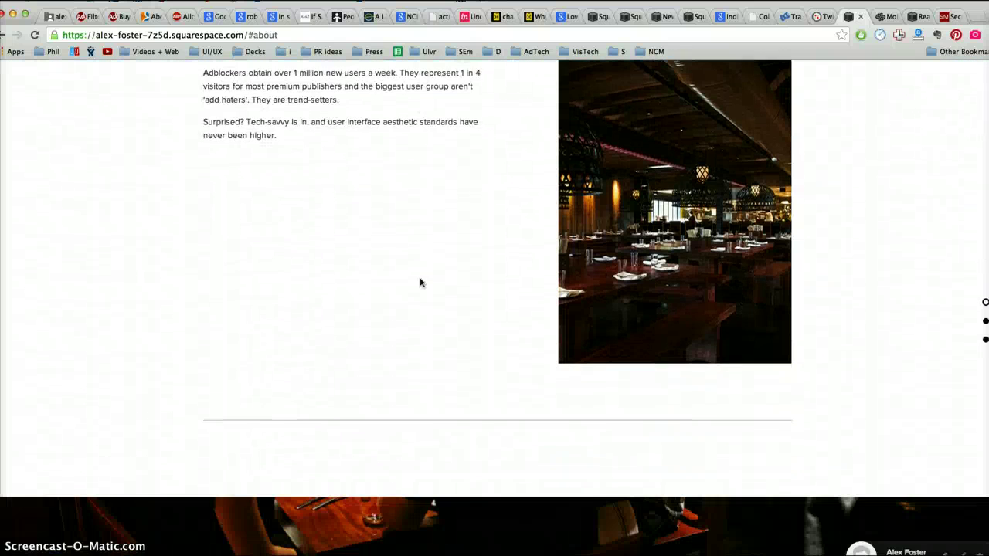
Review the index page from the "A New Ad-Class for the New User-Class" section through Eat Together, dismissing the Travel reminder.
scroll(420, 282, "up", 3)
scroll(419, 282, "down", 1)
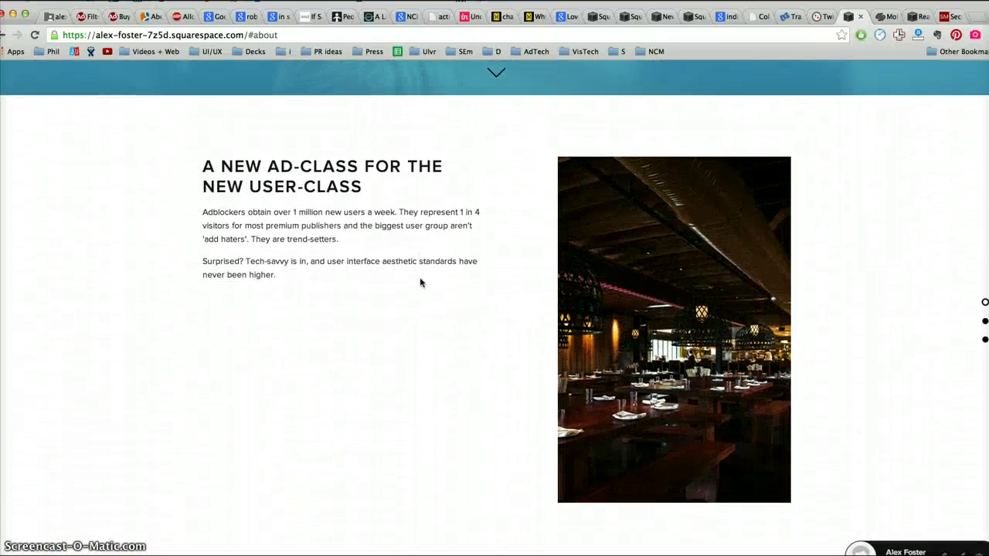
scroll(420, 282, "down", 5)
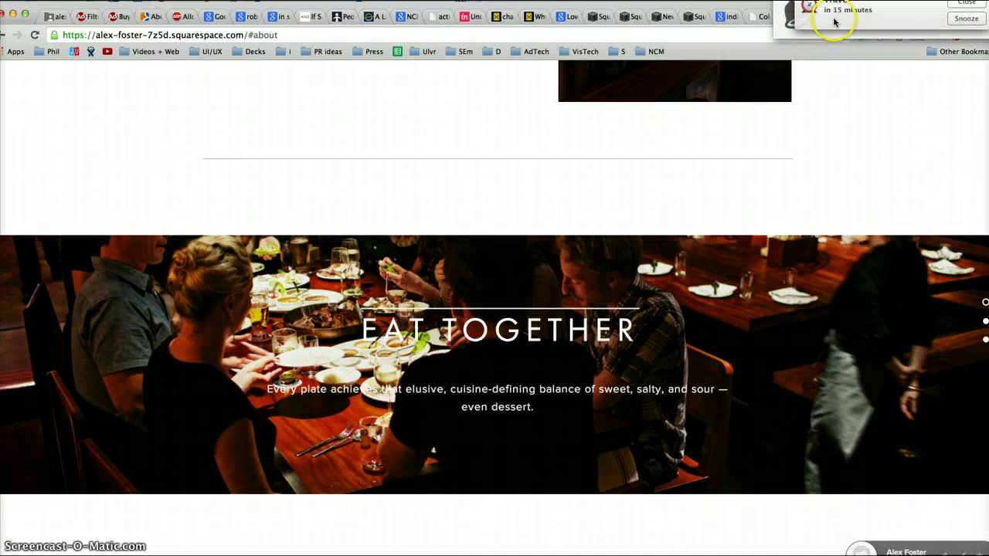
left_click(971, 5)
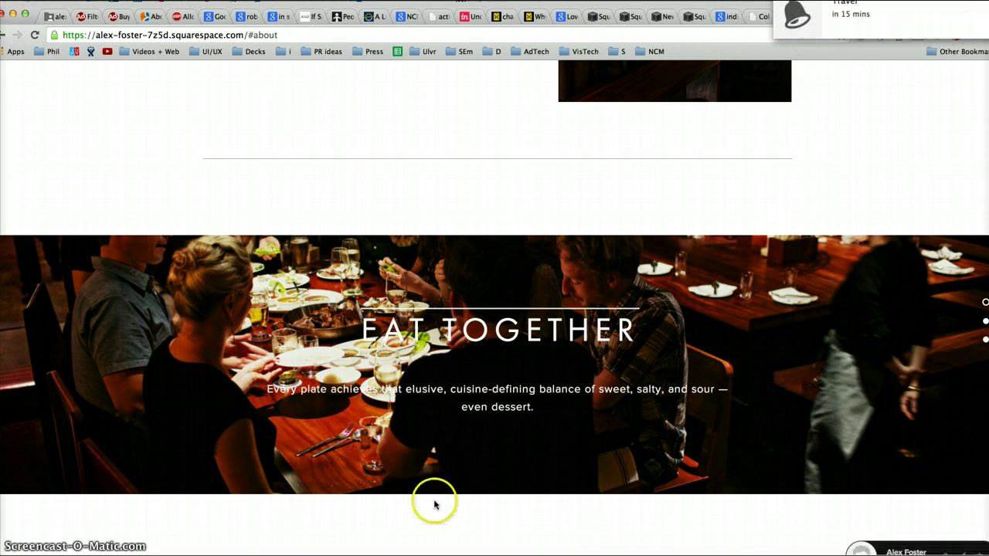
scroll(294, 413, "down", 2)
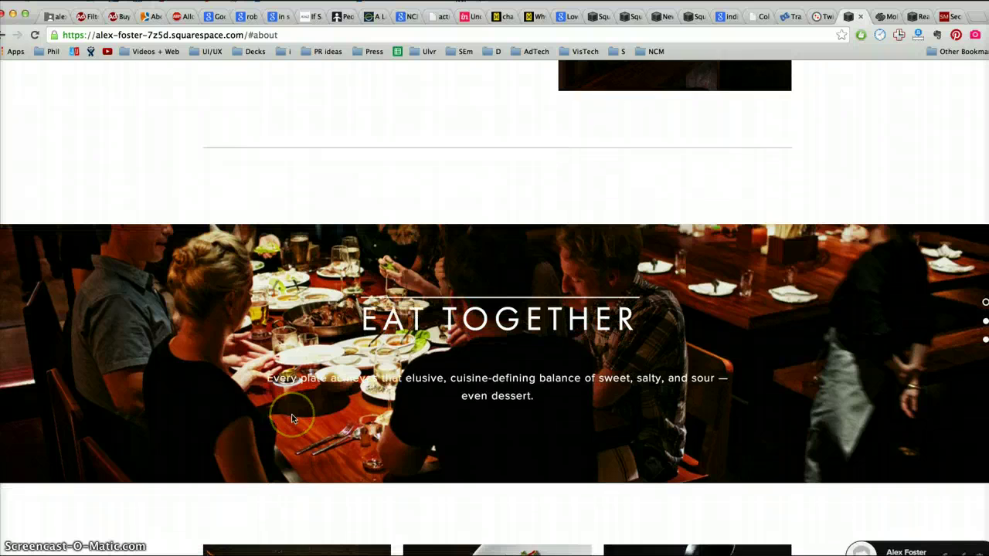
scroll(292, 418, "down", 3)
scroll(291, 410, "up", 15)
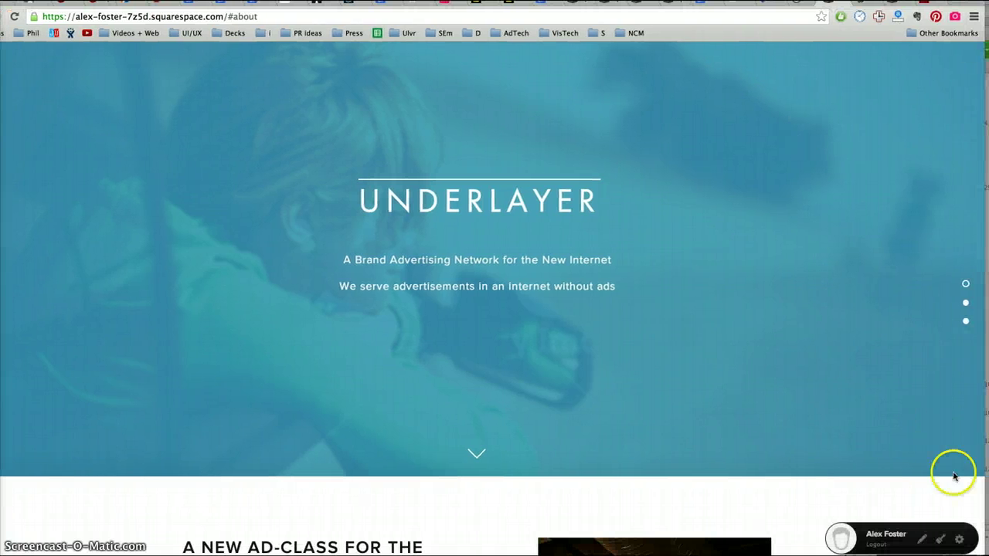
Look through the site's style options, from general parallax settings to page title and description, and leave Style Mode.
left_click(944, 544)
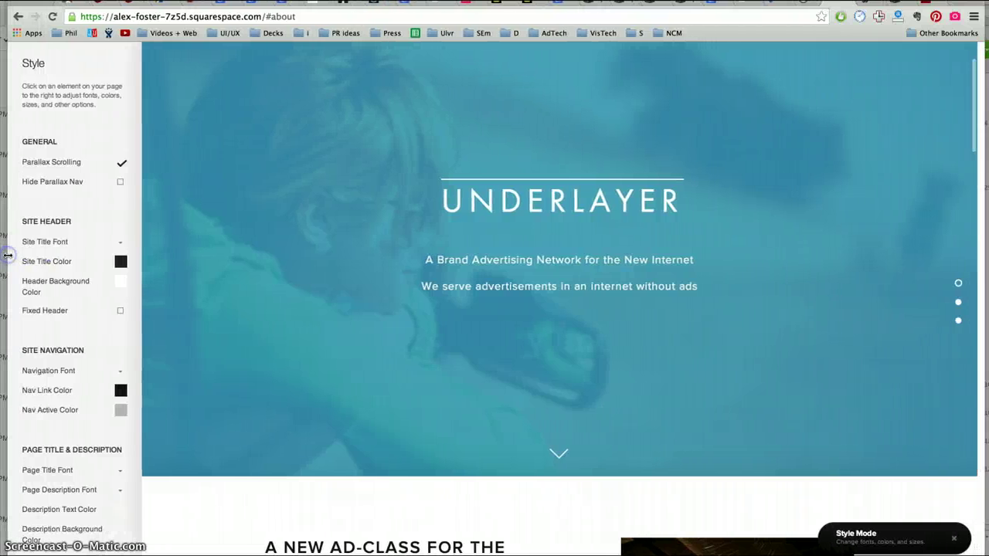
scroll(73, 448, "down", 4)
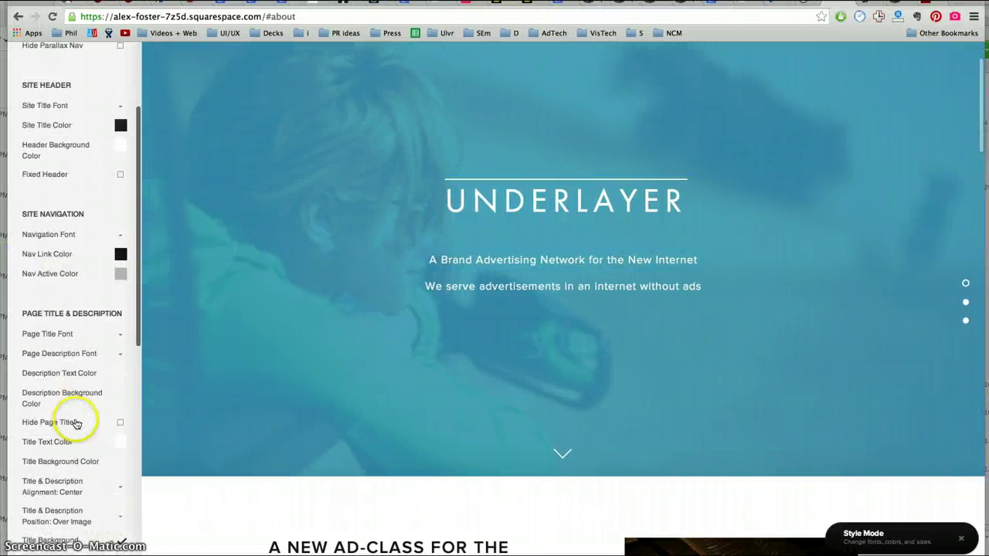
scroll(76, 420, "down", 4)
scroll(76, 420, "up", 10)
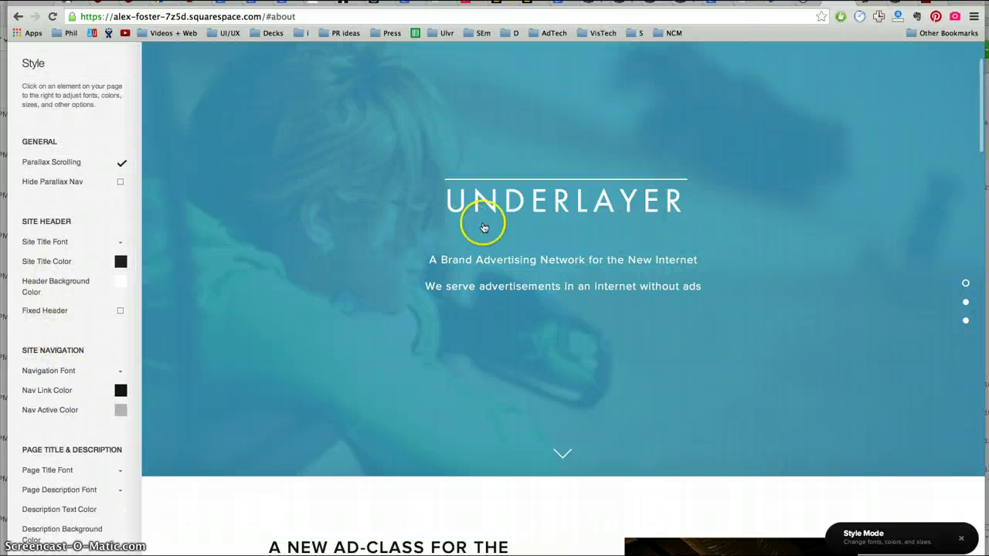
left_click(962, 542)
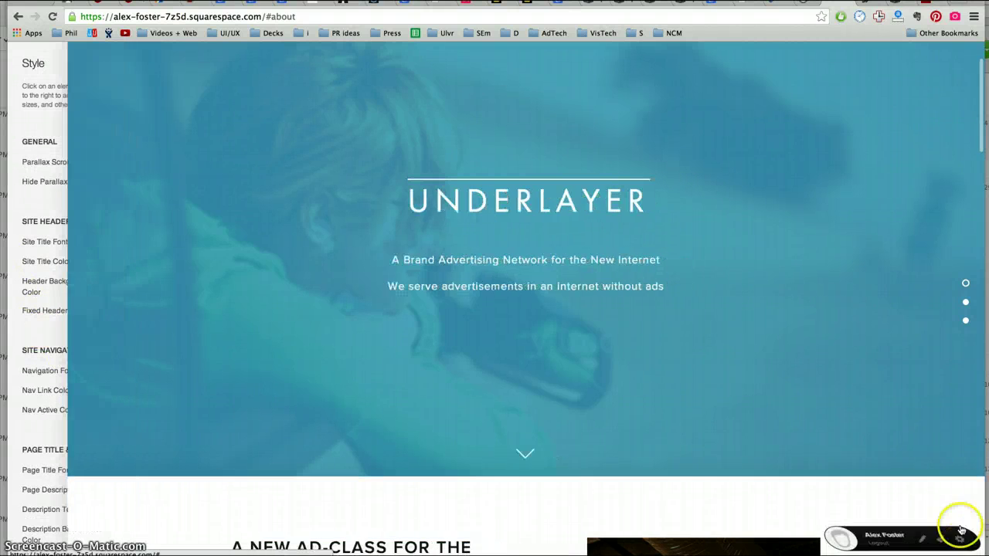
Go to the management of the UnderLayer index and look through its sub-pages, finishing on the UnderLayer sub-page.
left_click(923, 542)
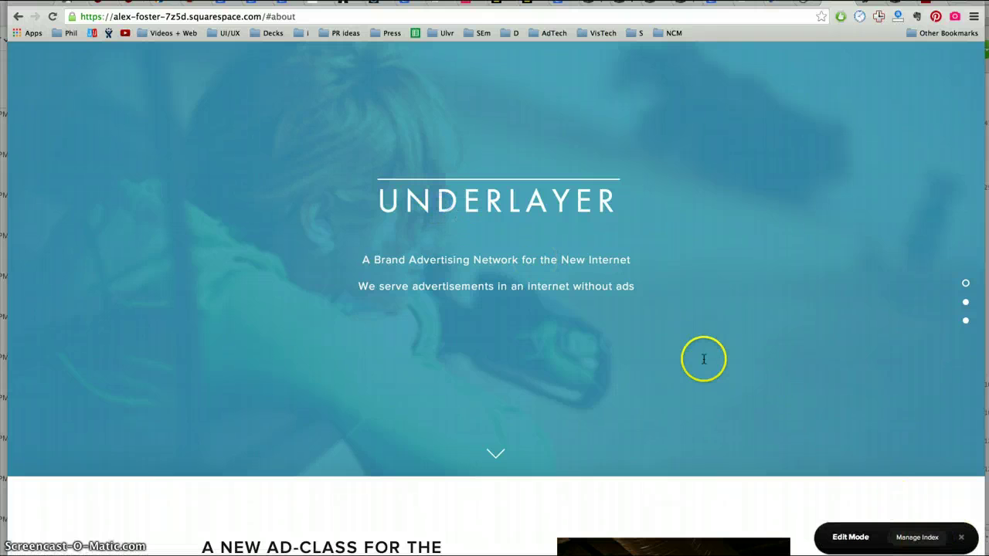
left_click(918, 537)
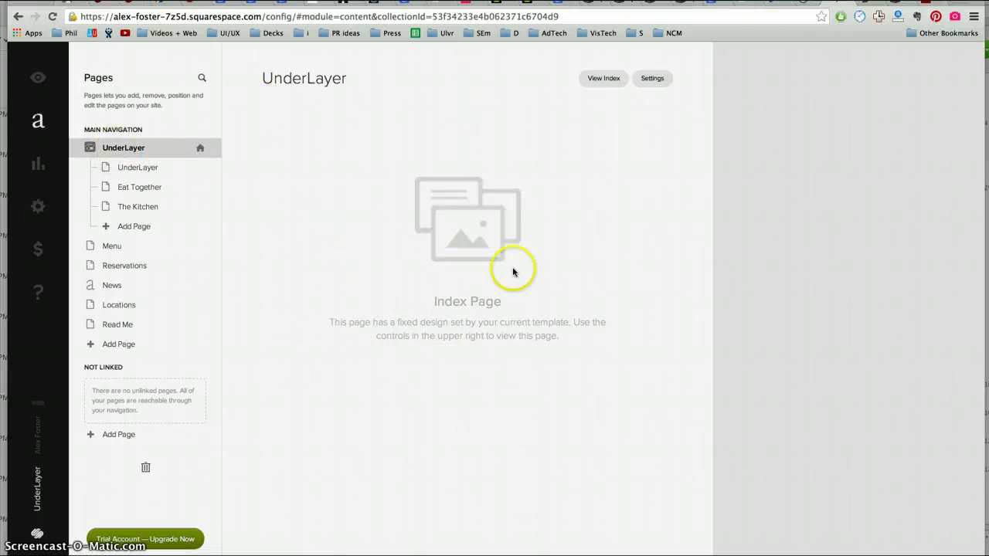
left_click(135, 176)
left_click(137, 191)
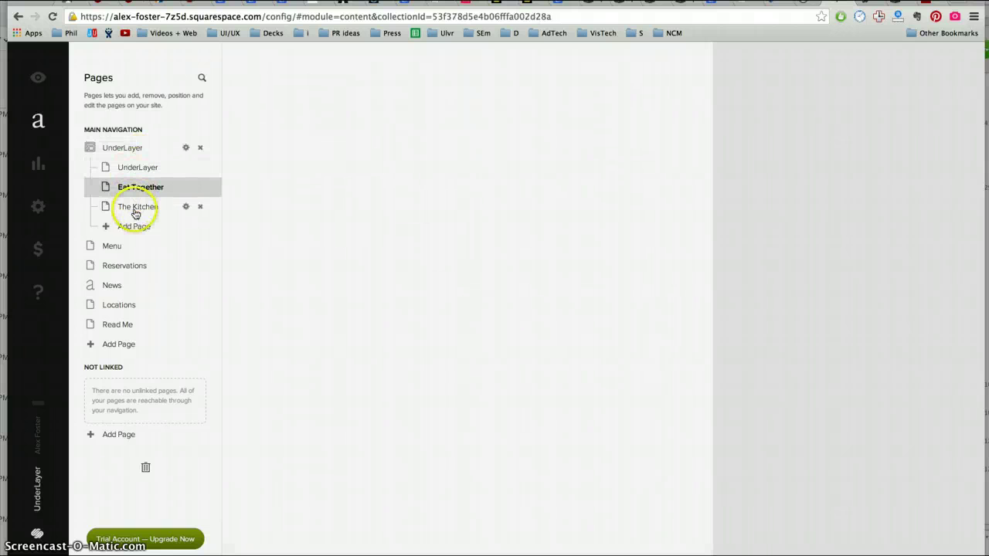
left_click(137, 207)
left_click(134, 188)
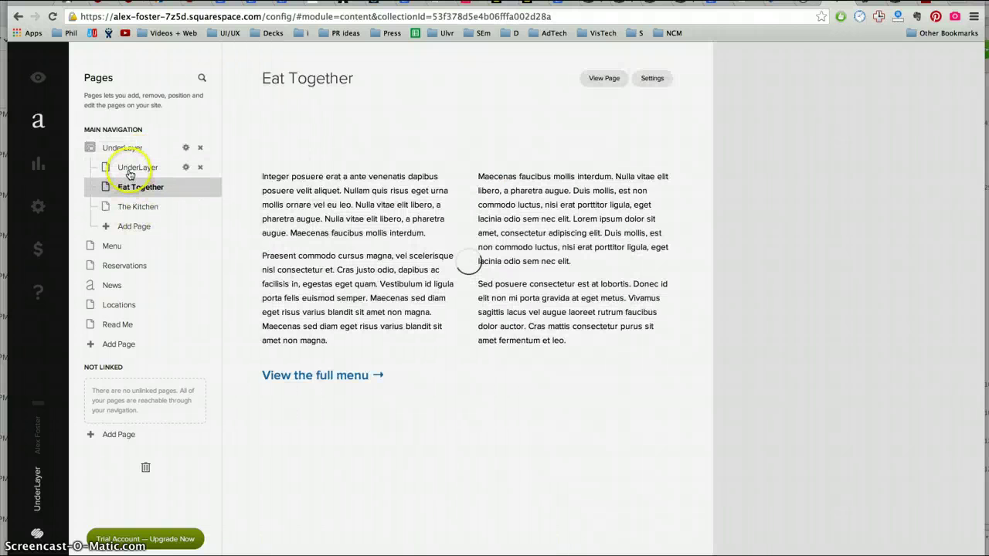
left_click(129, 171)
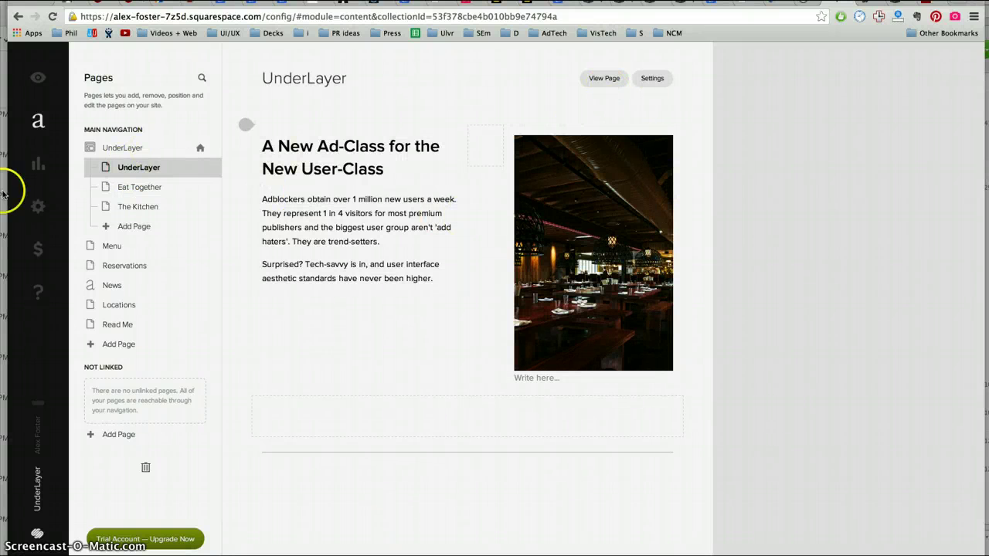
Open the UnderLayer sub-page's settings and examine its thumbnail image and the image's focal point.
left_click(653, 77)
scroll(815, 301, "down", 5)
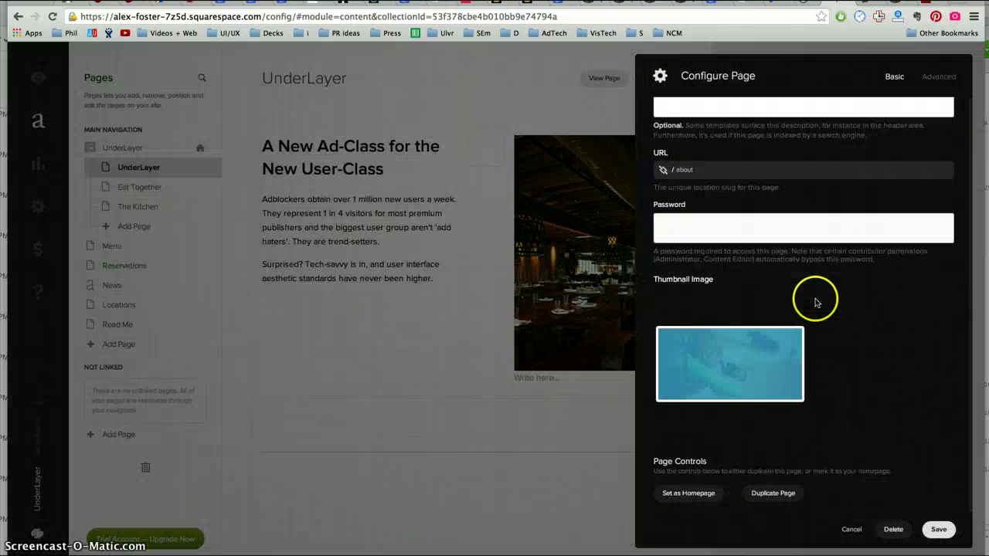
mouse_move(717, 388)
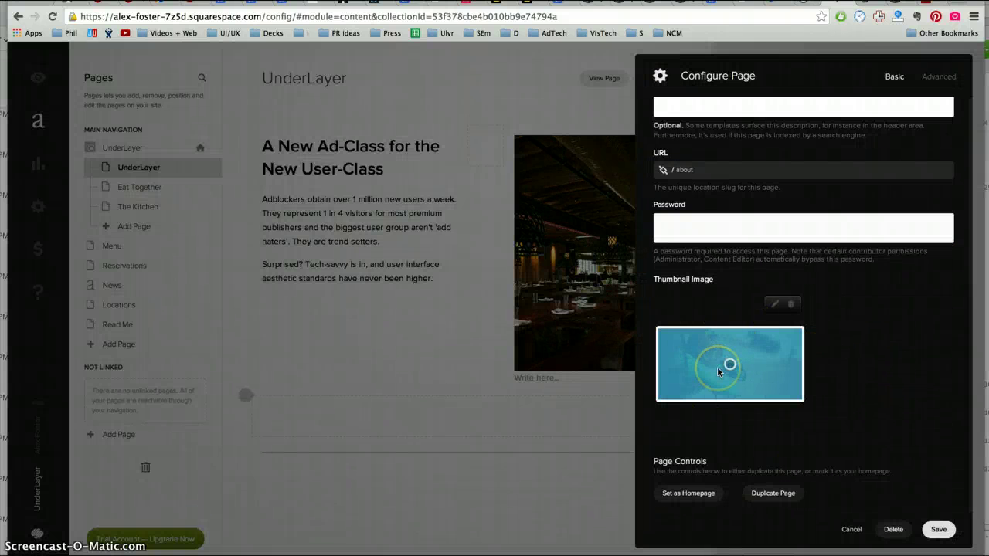
left_click_drag(717, 369, 763, 390)
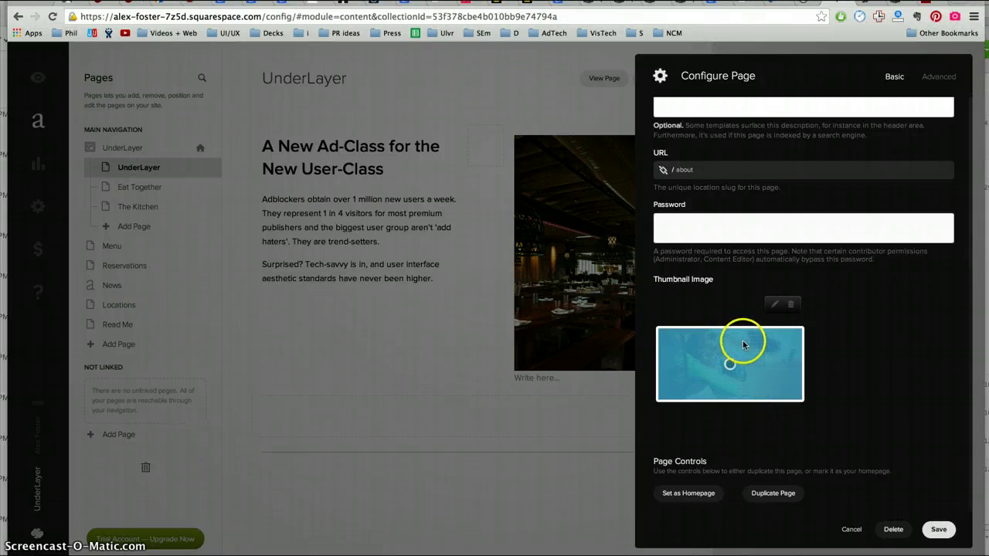
left_click_drag(743, 345, 762, 370)
Examine the UnderLayer sub-page's titles and description text in its settings, and close them without saving.
scroll(738, 353, "up", 5)
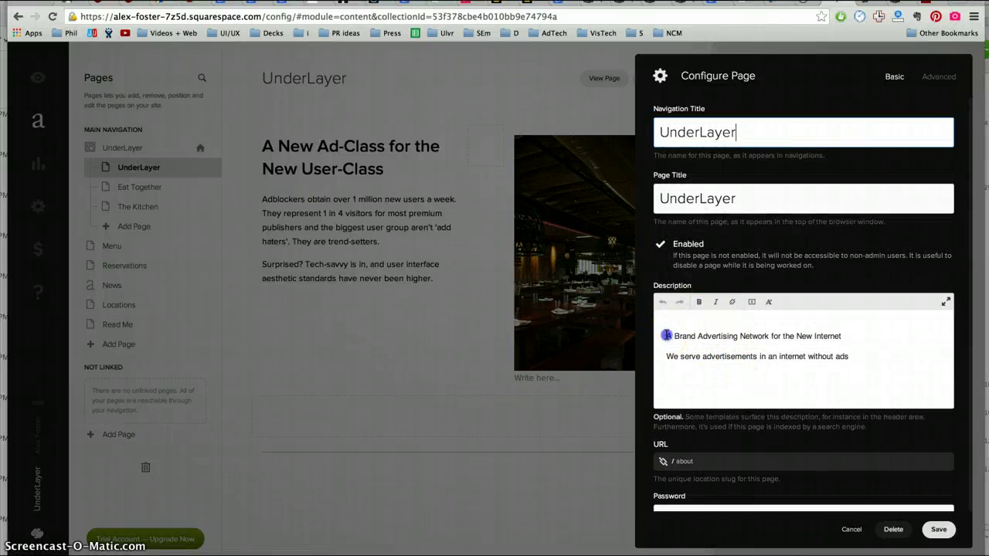
left_click_drag(666, 335, 874, 353)
left_click(871, 354)
left_click(867, 245)
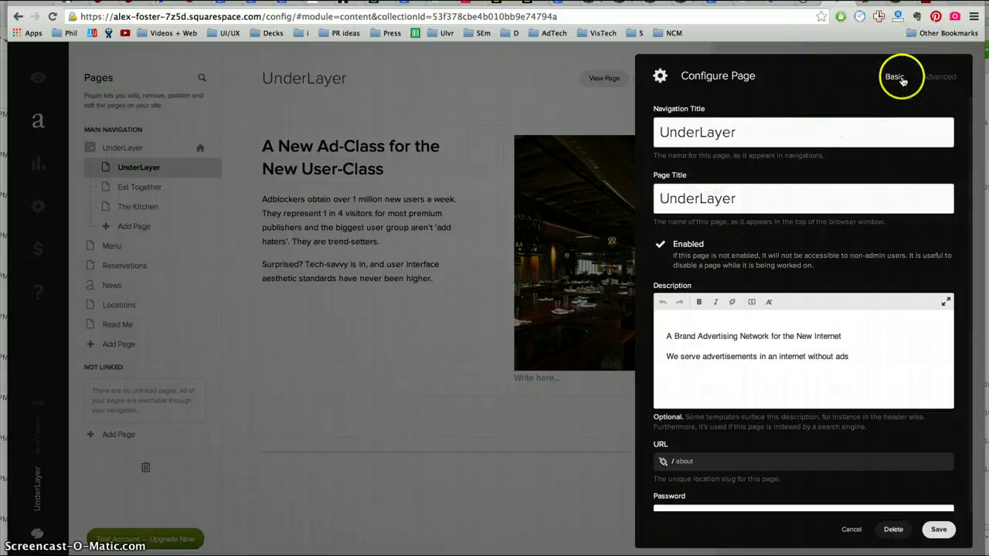
left_click(349, 416)
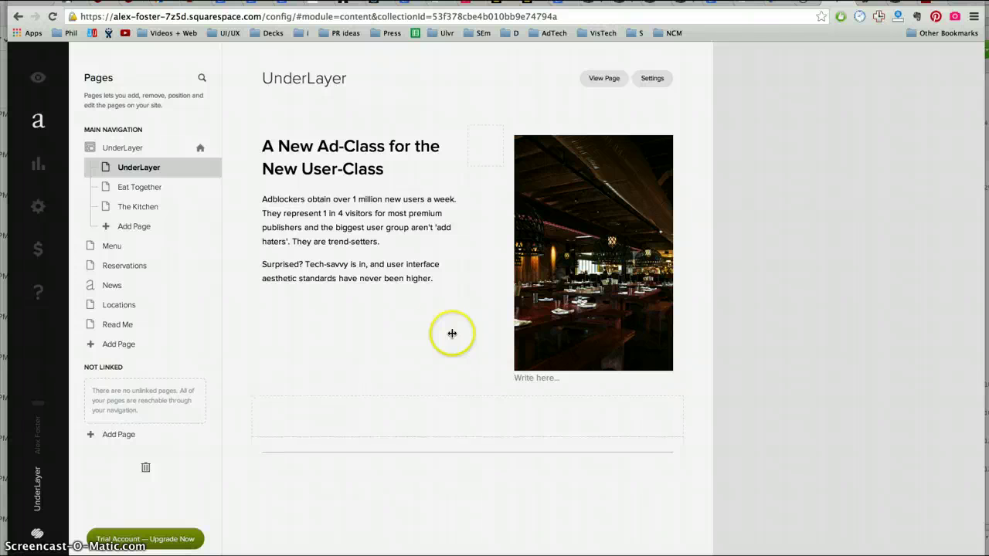
Review the Eat Together sub-page's settings, including its description and thumbnail image, and save them.
left_click(140, 188)
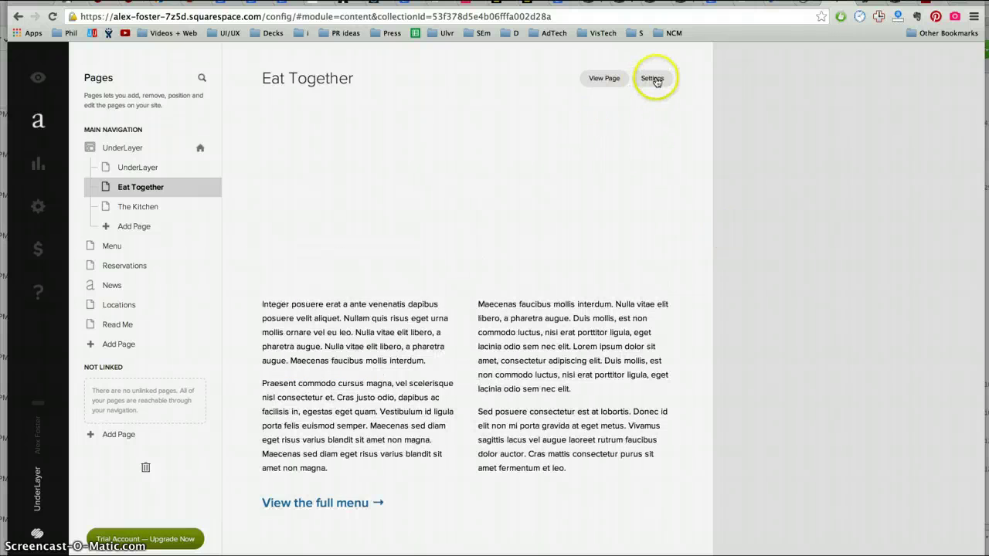
left_click(653, 79)
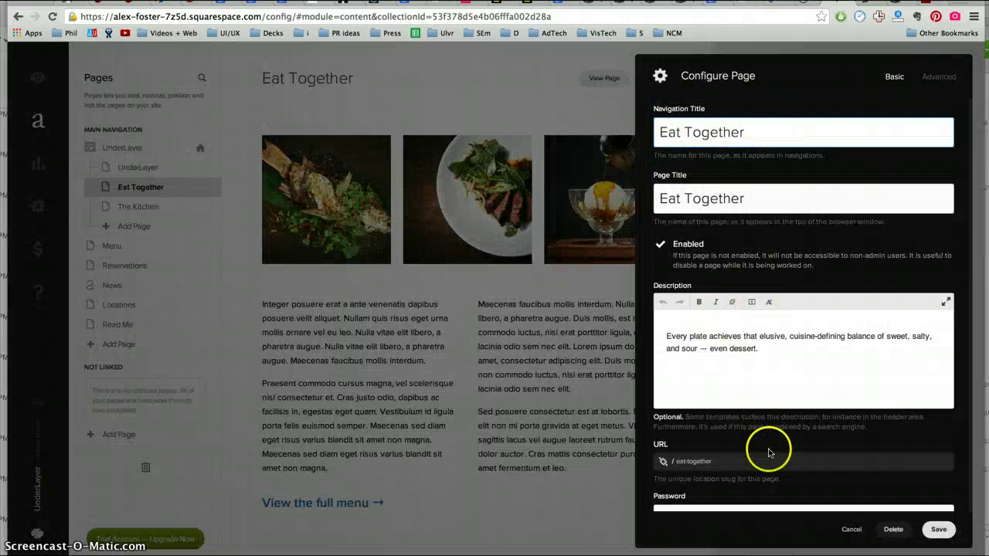
scroll(769, 432, "down", 5)
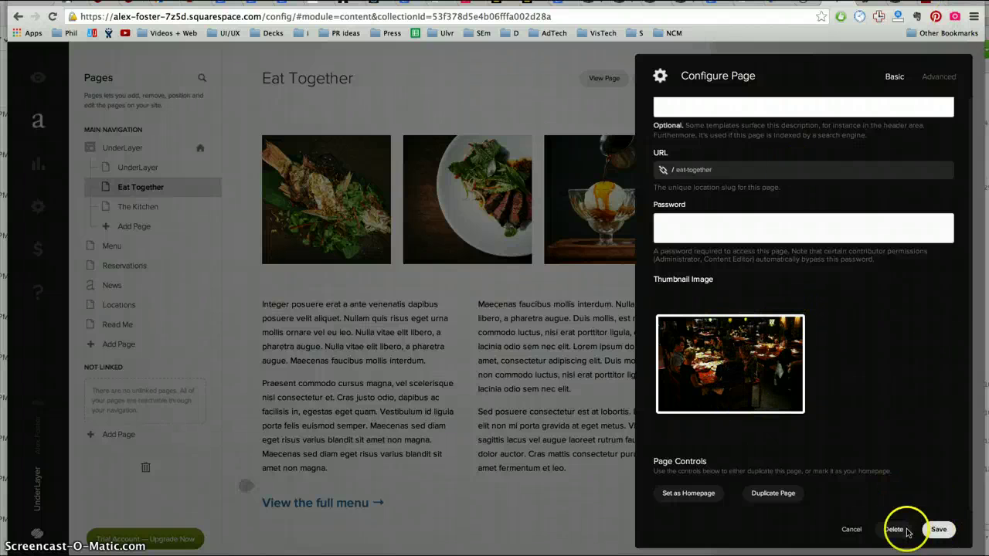
left_click(939, 530)
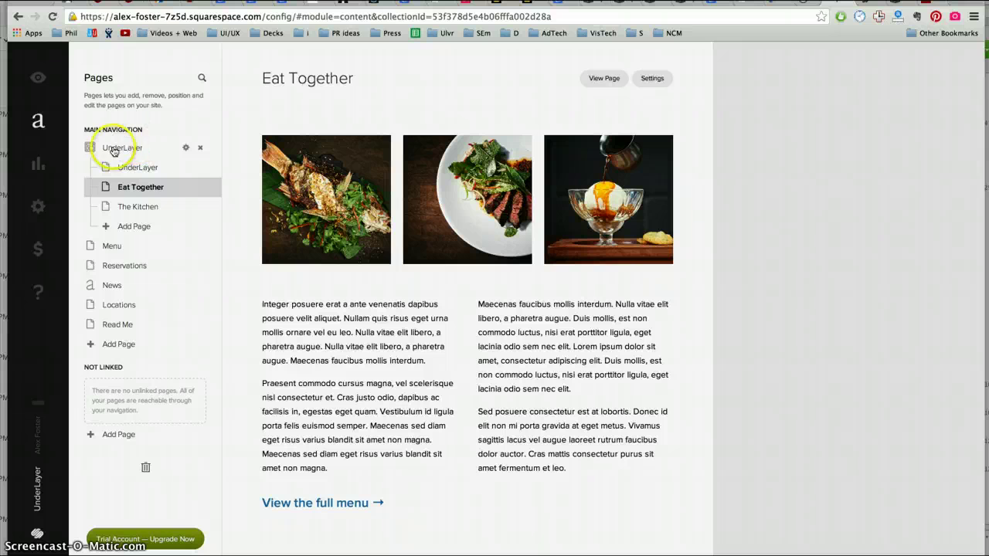
Make a page like the Menu example page and save it with the title Menu and the URL slug menu.
left_click(112, 248)
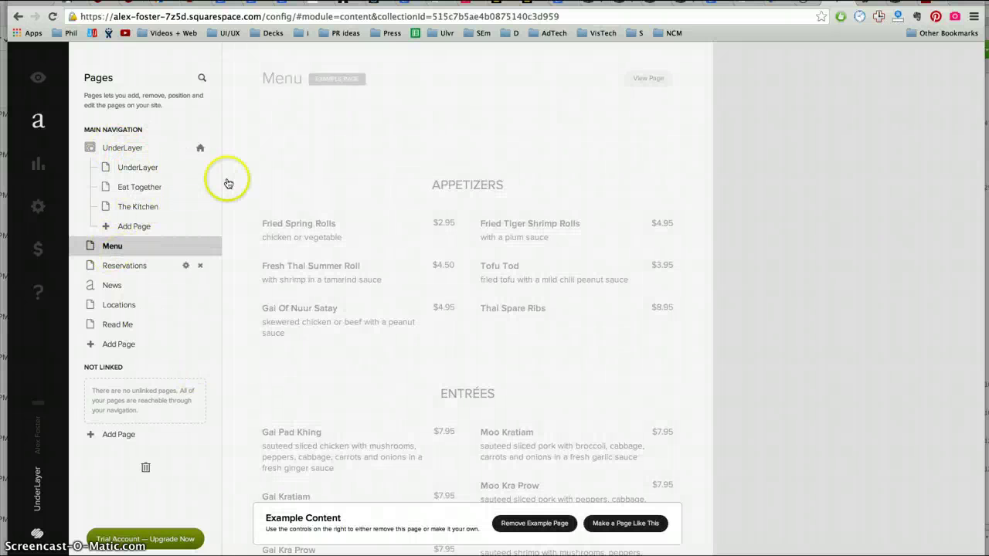
left_click(615, 526)
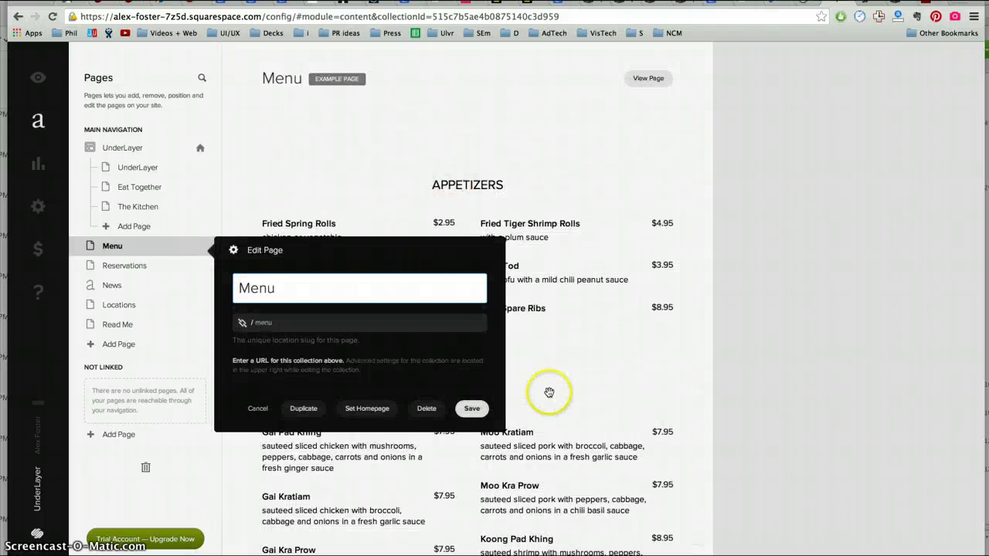
left_click(483, 414)
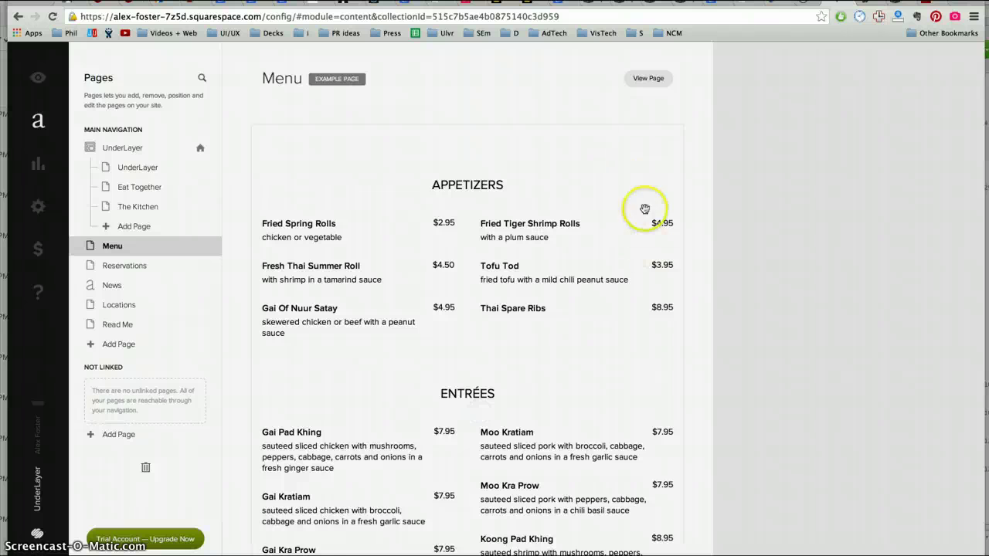
View the Menu page on the site and examine it from the banner through the dishes to the footer.
left_click(648, 79)
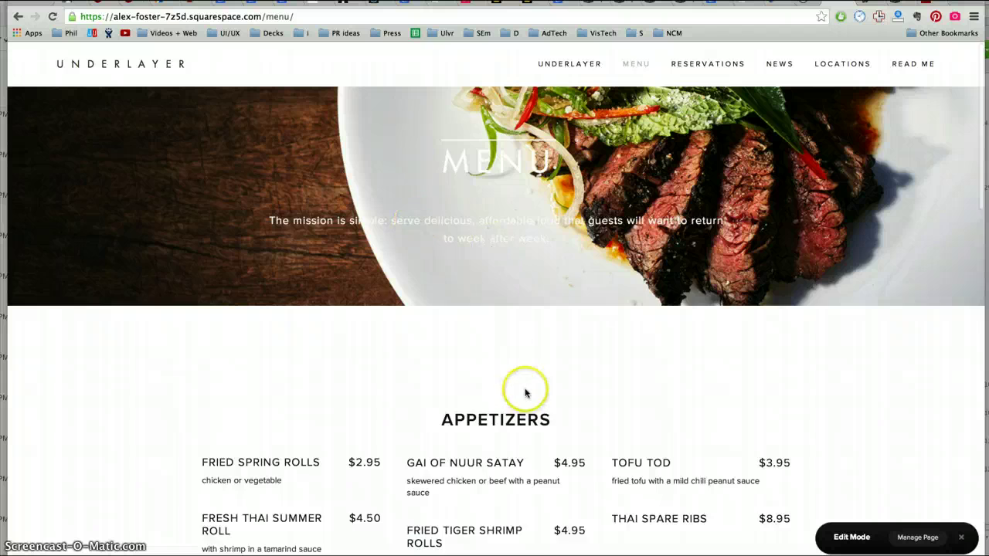
scroll(523, 390, "down", 3)
scroll(524, 390, "up", 2)
scroll(524, 390, "down", 5)
scroll(524, 385, "down", 20)
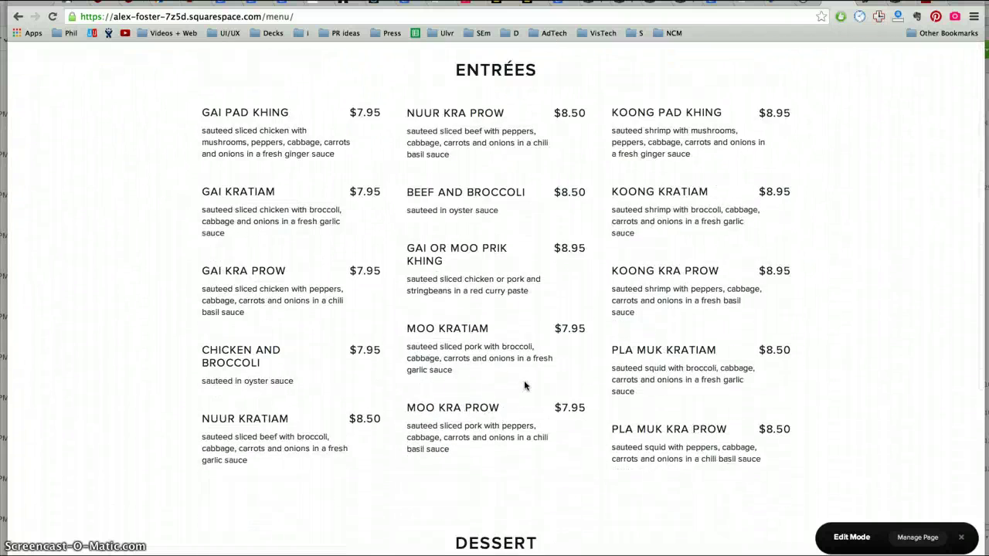
scroll(524, 382, "down", 2)
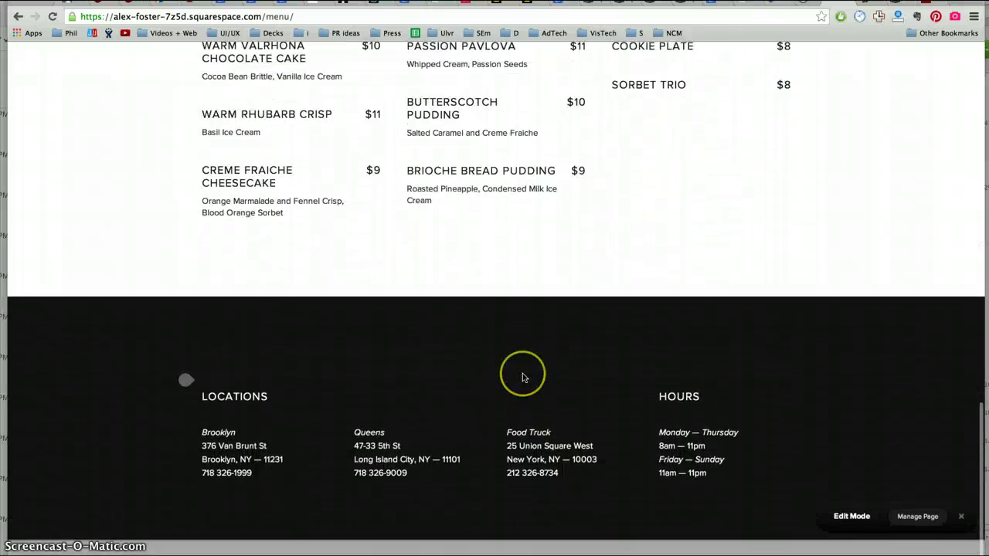
scroll(523, 378, "up", 20)
scroll(523, 377, "up", 6)
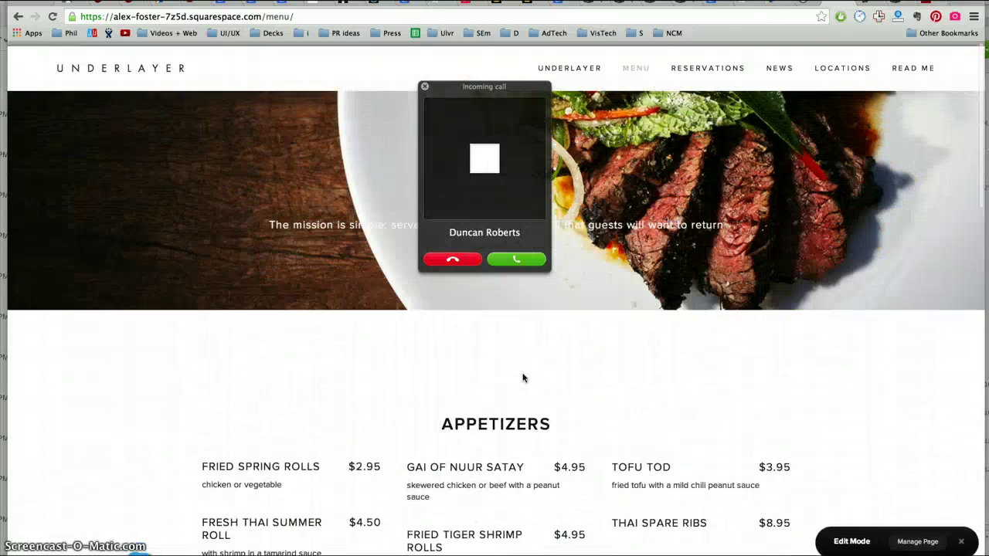
Answer and end the incoming Skype call, return to the Menu page, and answer the repeat call.
left_click(513, 260)
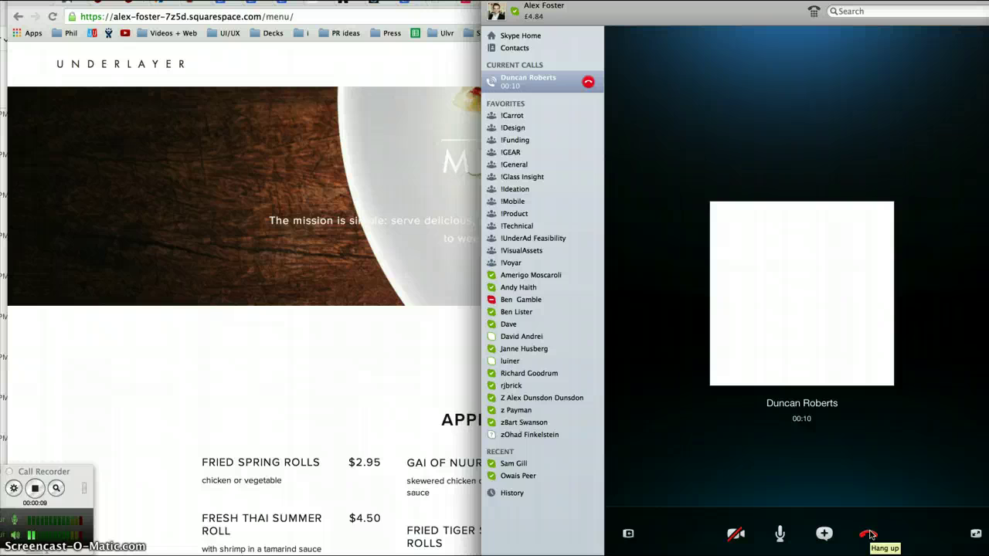
left_click(867, 533)
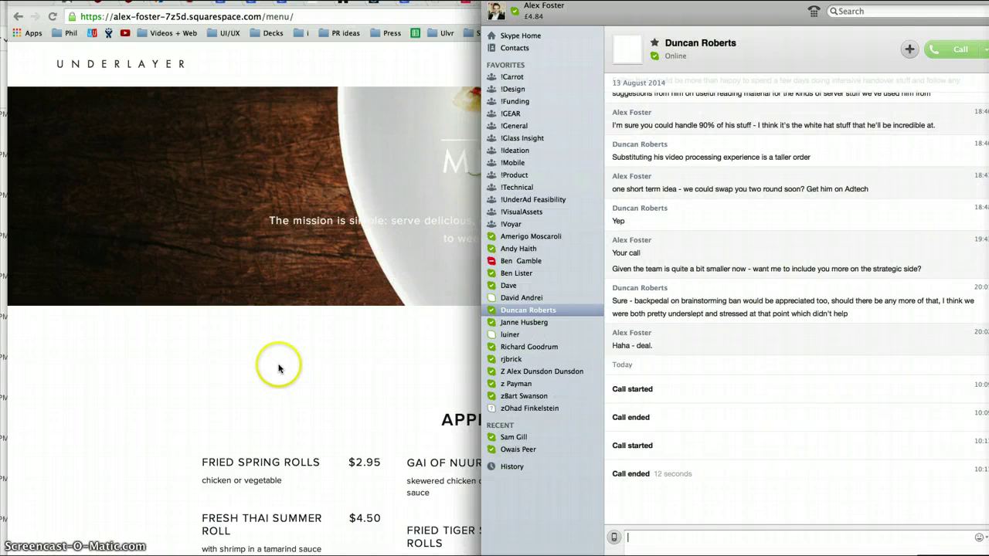
left_click(279, 368)
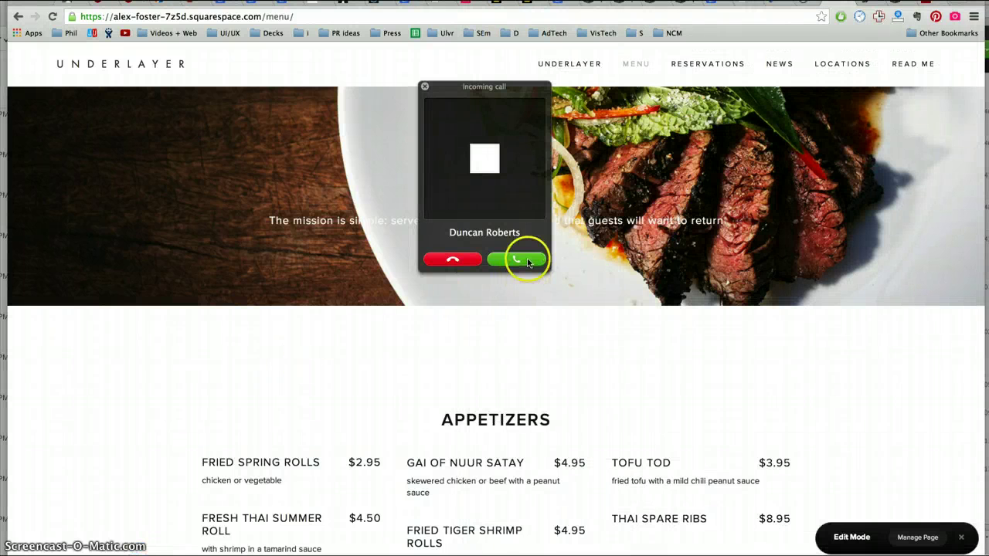
left_click(528, 262)
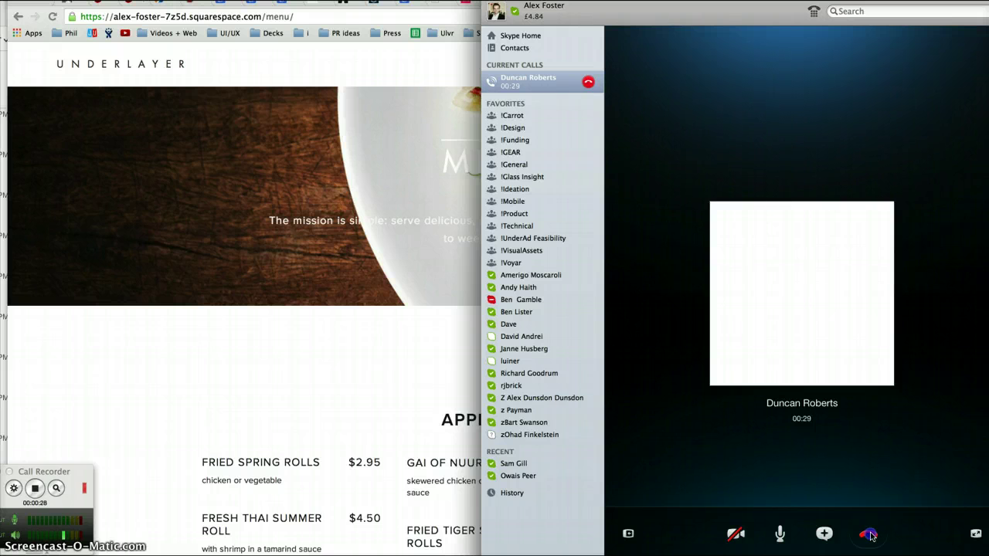
End the Skype call, return to the Menu page in the browser, and examine its banner, appetizers and entrées.
left_click(869, 535)
left_click(281, 376)
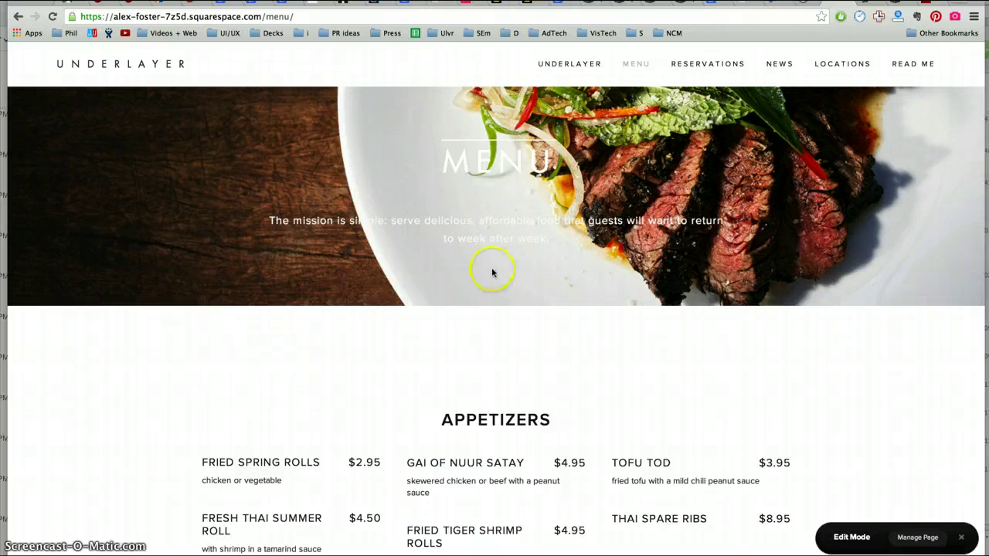
scroll(464, 397, "down", 6)
scroll(466, 409, "up", 3)
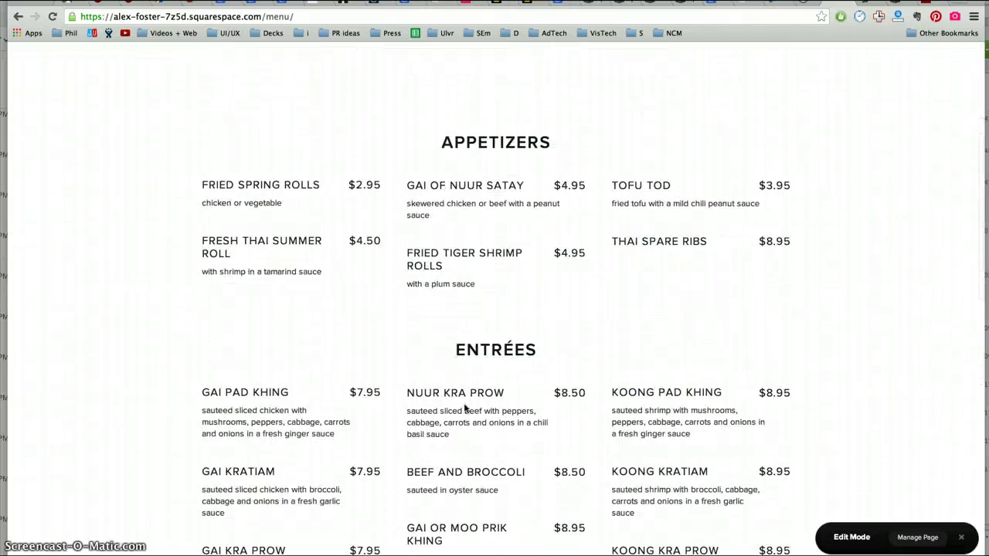
scroll(466, 409, "up", 4)
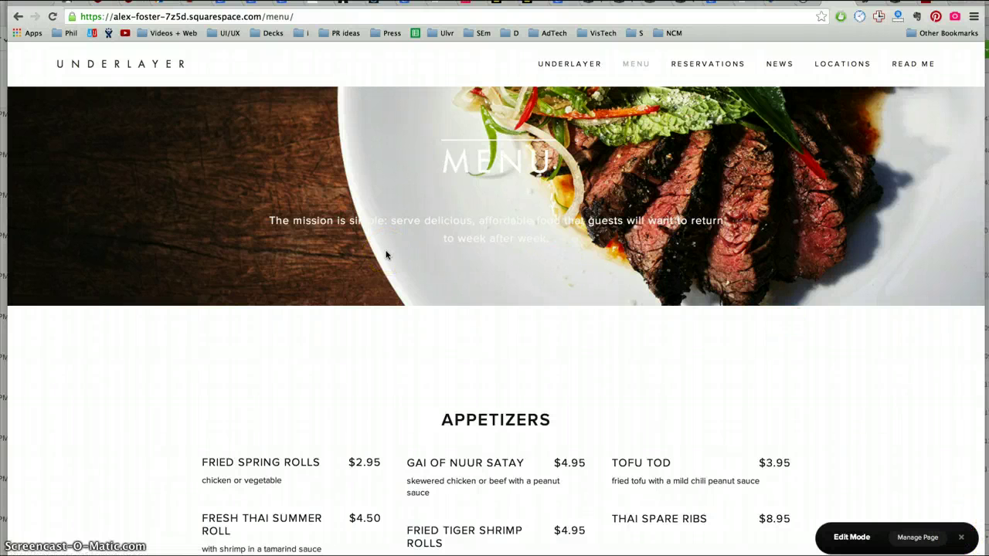
Close the editing bar on the Menu page and return to the site manager's page list.
left_click(961, 541)
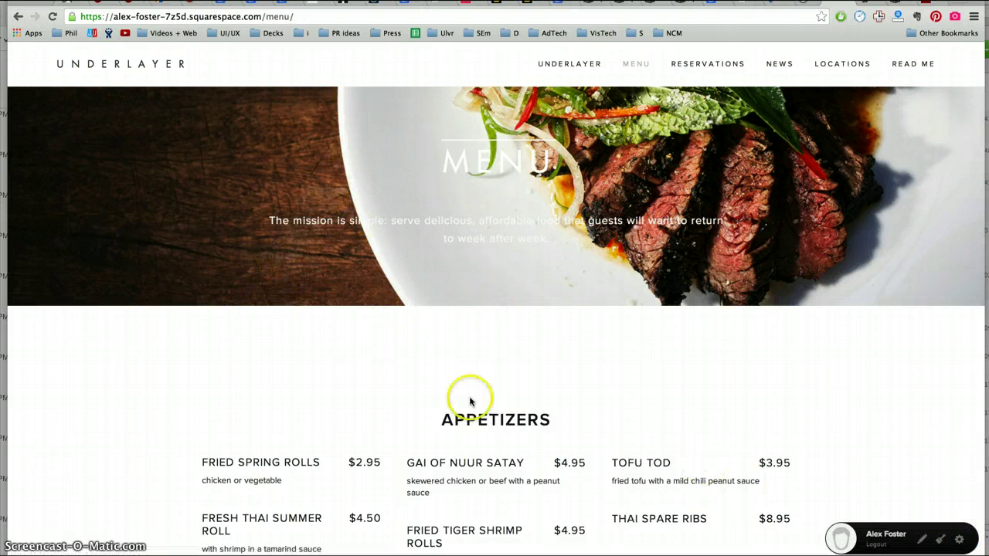
key("F1")
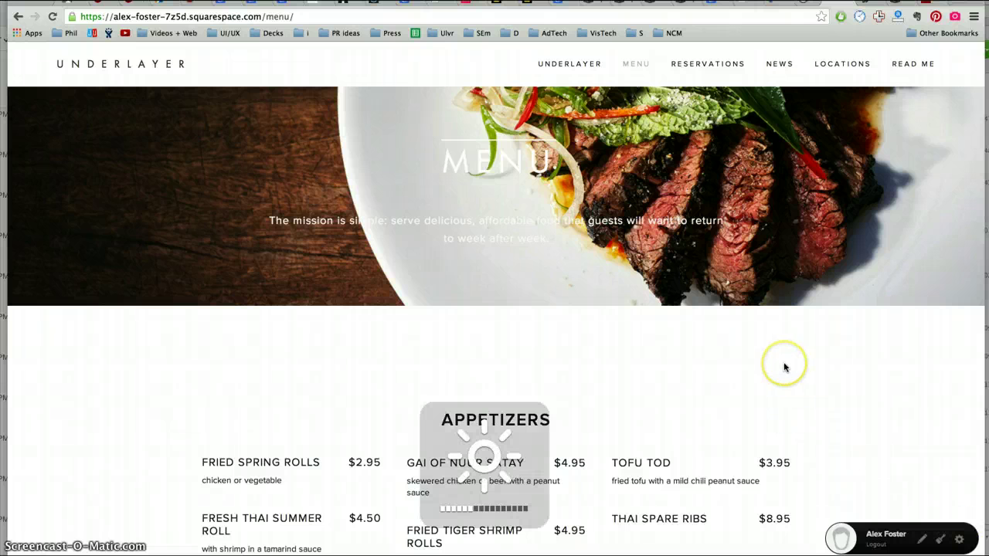
key("Escape")
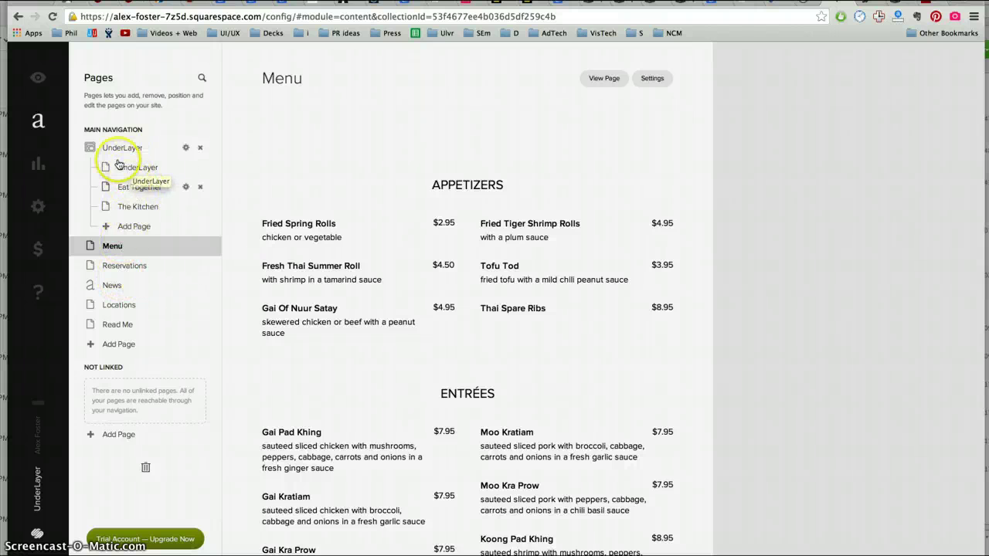
Open the site settings and review the available sections and the Basic Information page, including logo image and favicon.
left_click(37, 209)
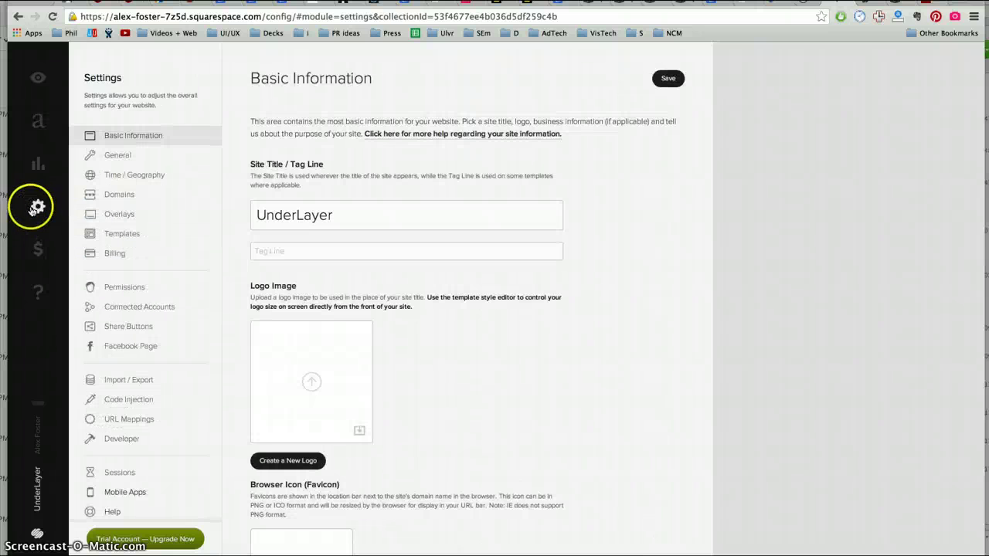
left_click(38, 121)
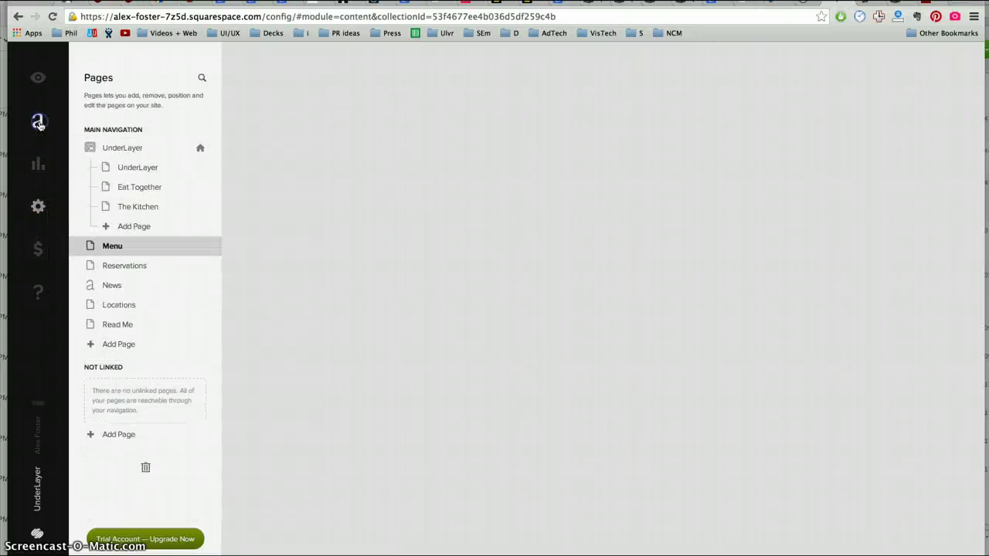
left_click(38, 207)
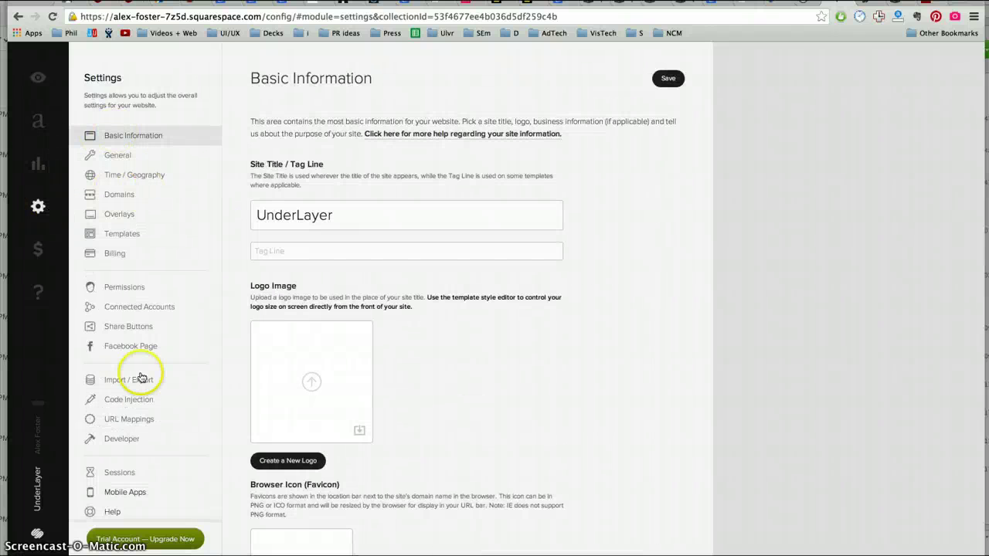
scroll(163, 424, "down", 5)
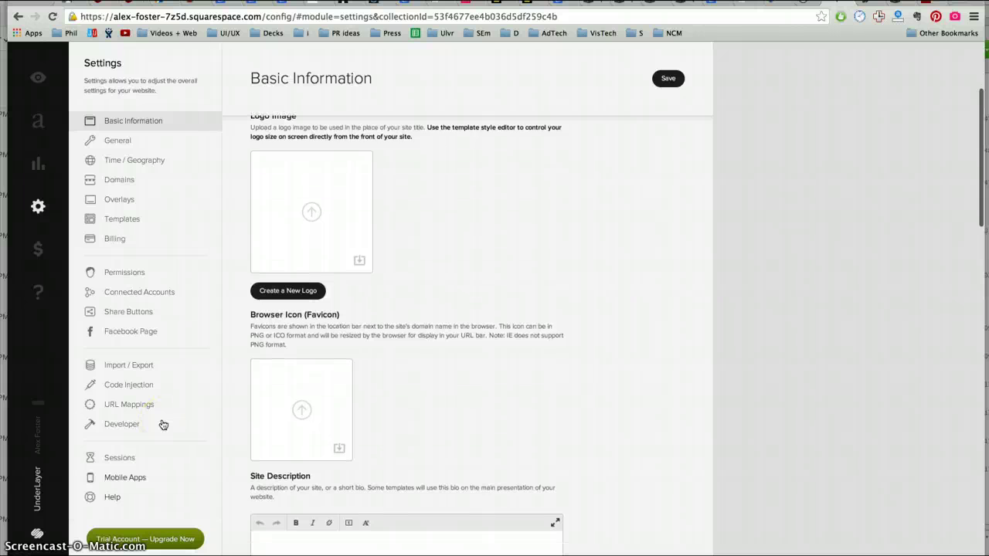
scroll(421, 199, "up", 5)
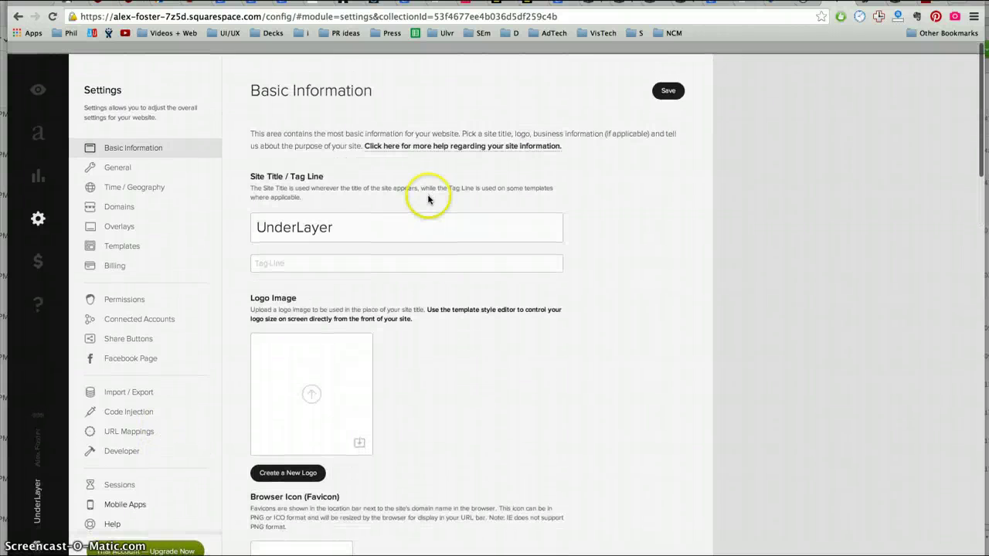
Inspect the site title field and the logo image upload in Basic Information without choosing a file.
left_click(375, 214)
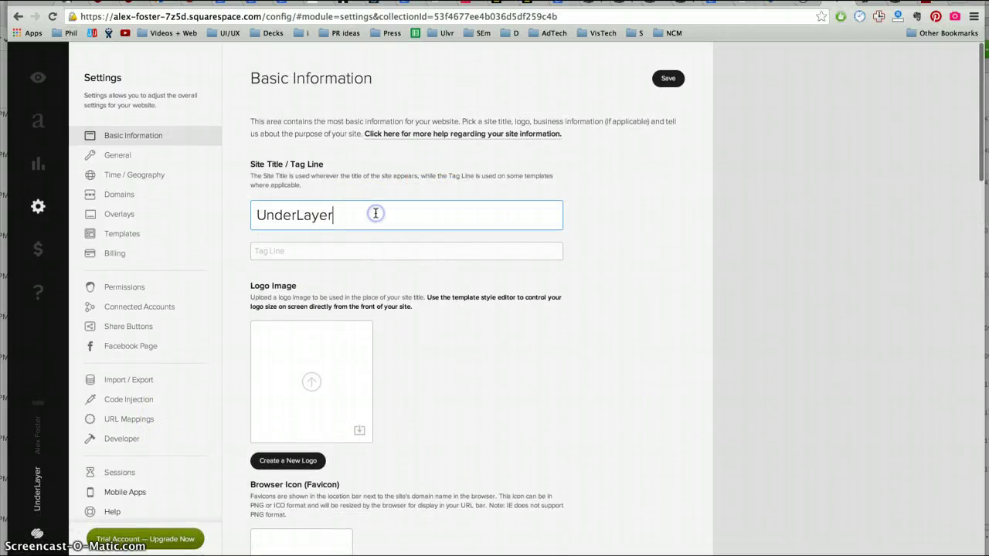
left_click(312, 390)
left_click(329, 367)
left_click(317, 383)
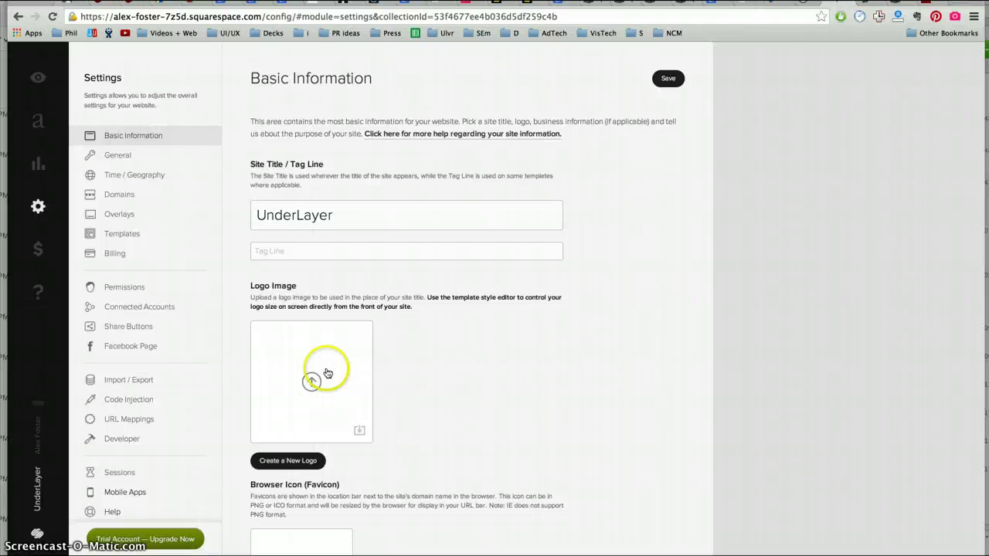
left_click(328, 374)
left_click(709, 471)
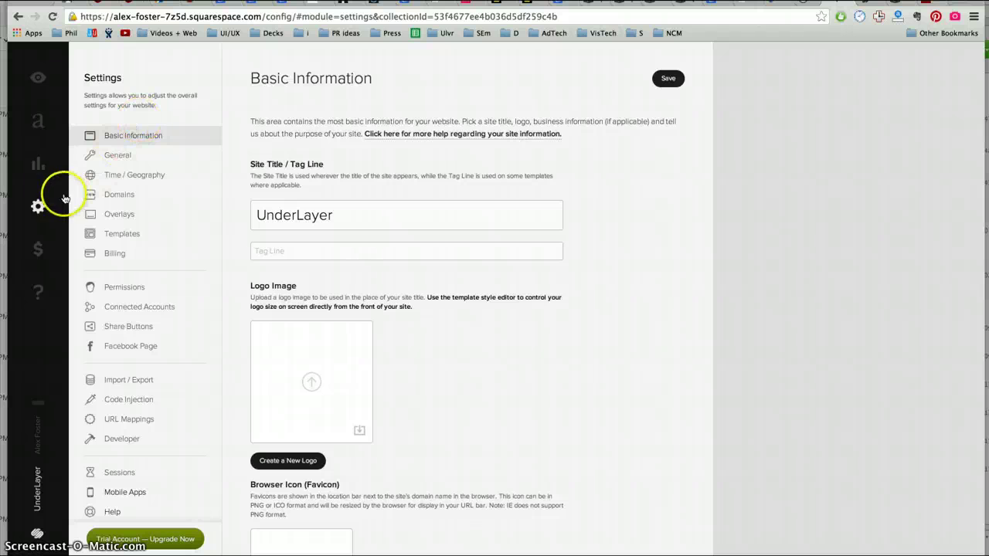
Return to the page list, open the UnderLayer sub-page, and put its text block into editing.
left_click(40, 120)
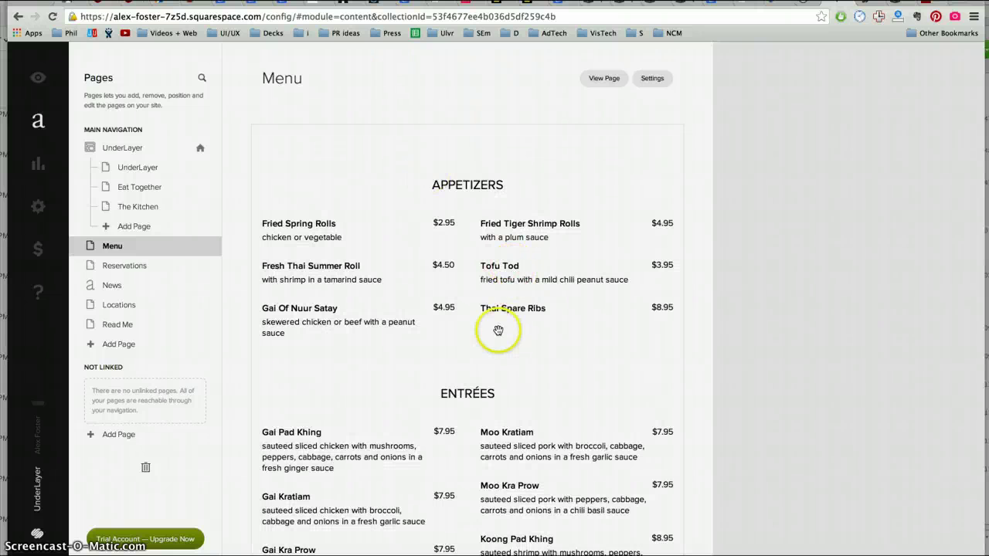
left_click(133, 173)
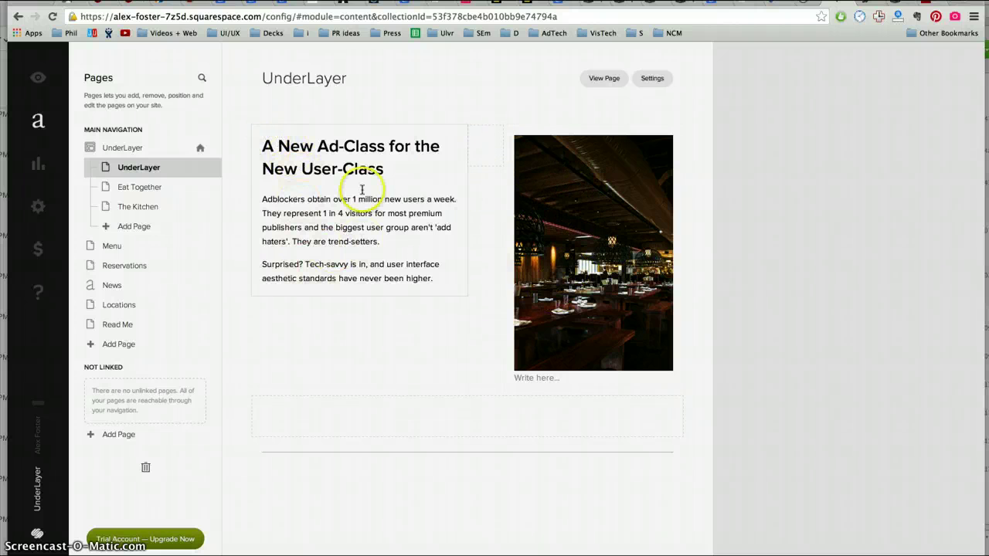
left_click(317, 153)
left_click(359, 247)
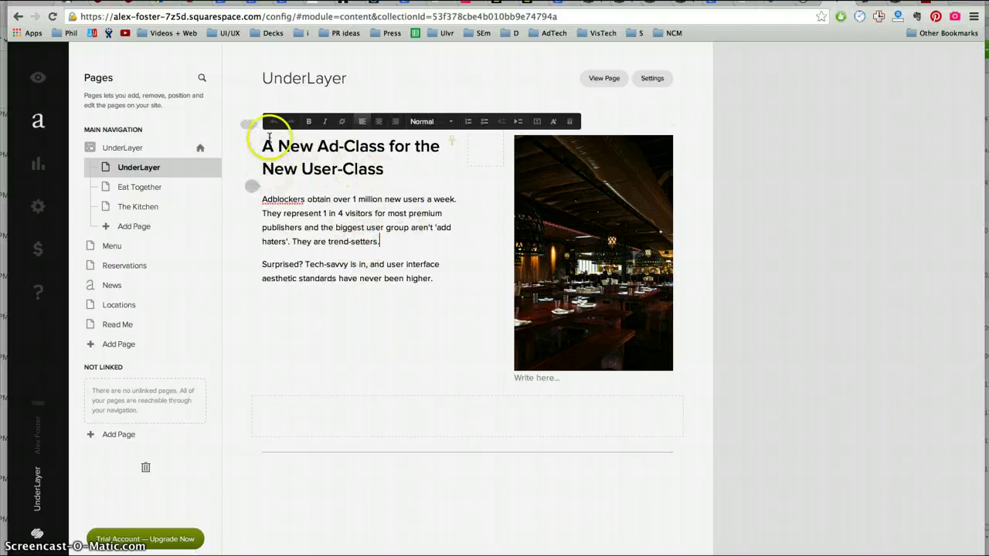
Browse the content blocks that can be inserted below the heading, from Basic to Layout and Content, without adding one.
left_click(253, 187)
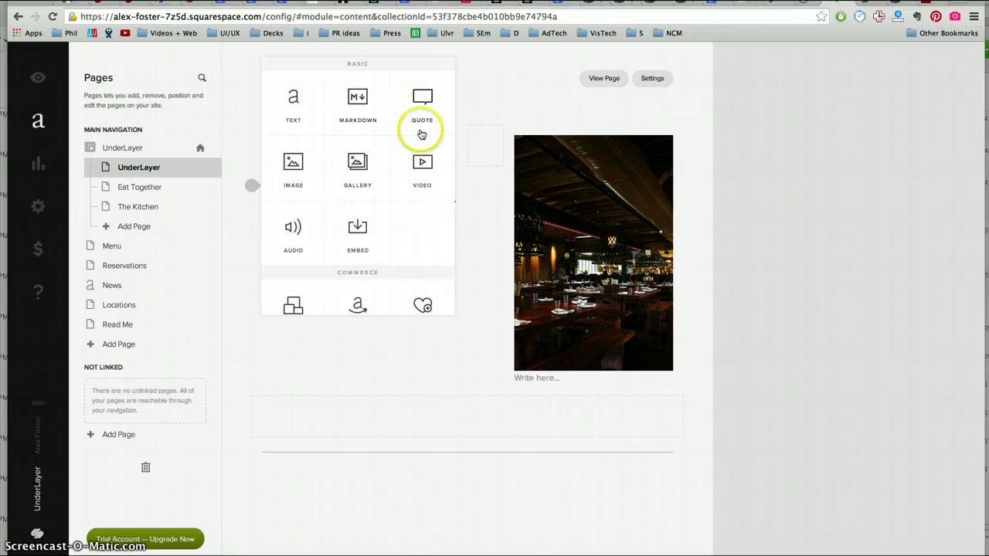
scroll(380, 196, "down", 5)
scroll(381, 199, "down", 3)
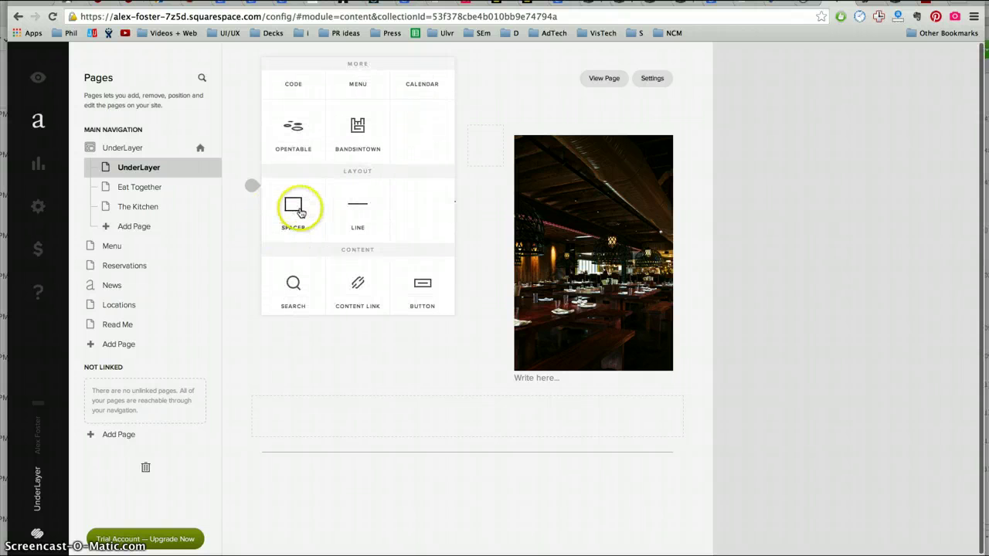
left_click(371, 357)
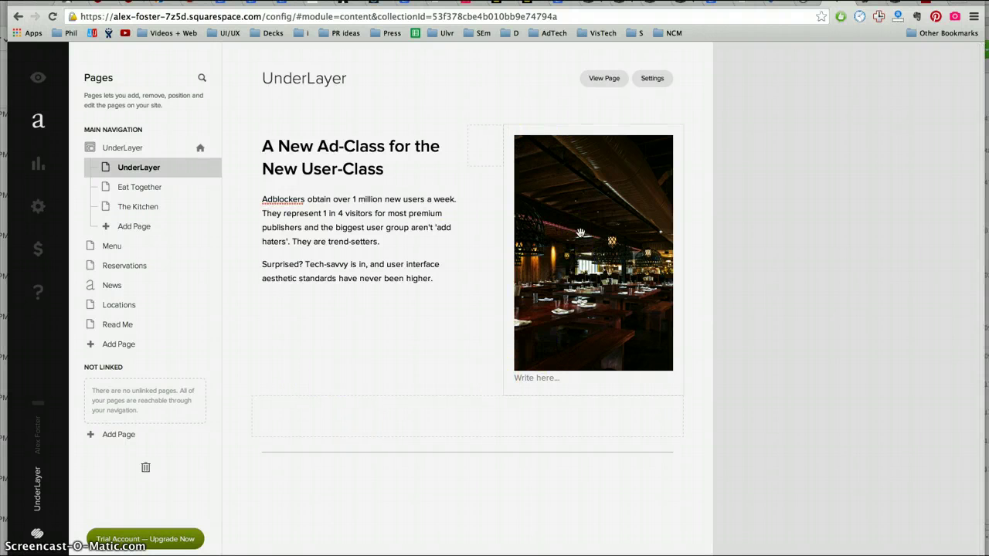
Try moving the restaurant image below the first text paragraph, place it back beside the text, and widen its column.
mouse_move(581, 232)
left_mouse_down()
mouse_move(526, 281)
mouse_move(435, 268)
mouse_move(397, 225)
mouse_move(394, 327)
mouse_move(371, 281)
mouse_move(413, 253)
mouse_move(658, 201)
mouse_move(552, 201)
mouse_move(595, 245)
left_mouse_up()
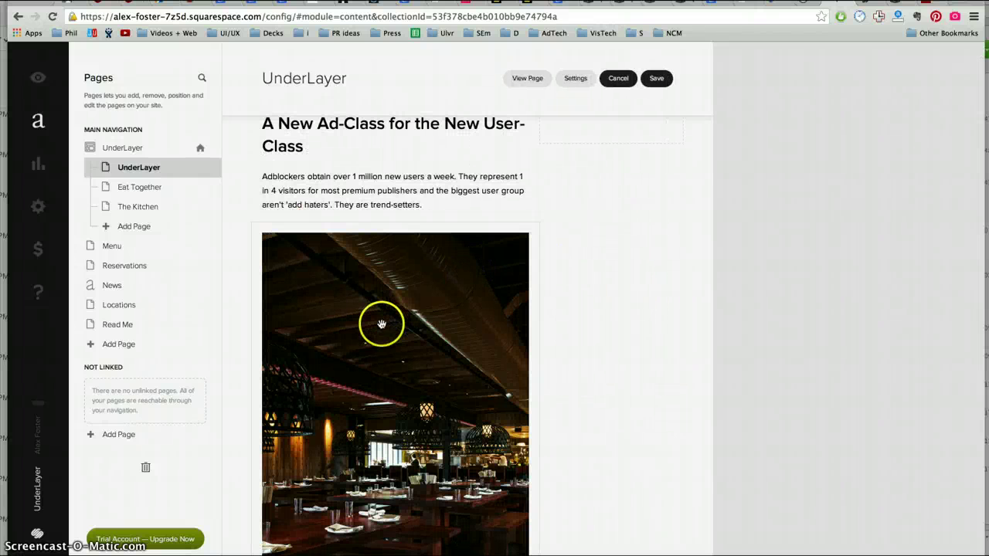
mouse_move(379, 324)
left_mouse_down()
mouse_move(512, 270)
mouse_move(634, 243)
mouse_move(638, 151)
mouse_move(691, 136)
mouse_move(667, 119)
mouse_move(672, 126)
left_mouse_up()
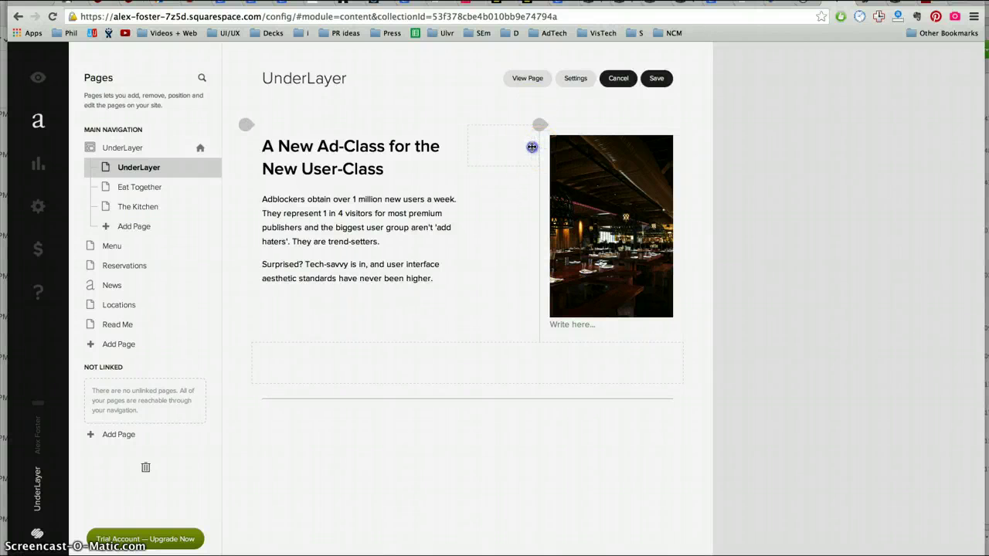
left_click_drag(510, 144, 508, 142)
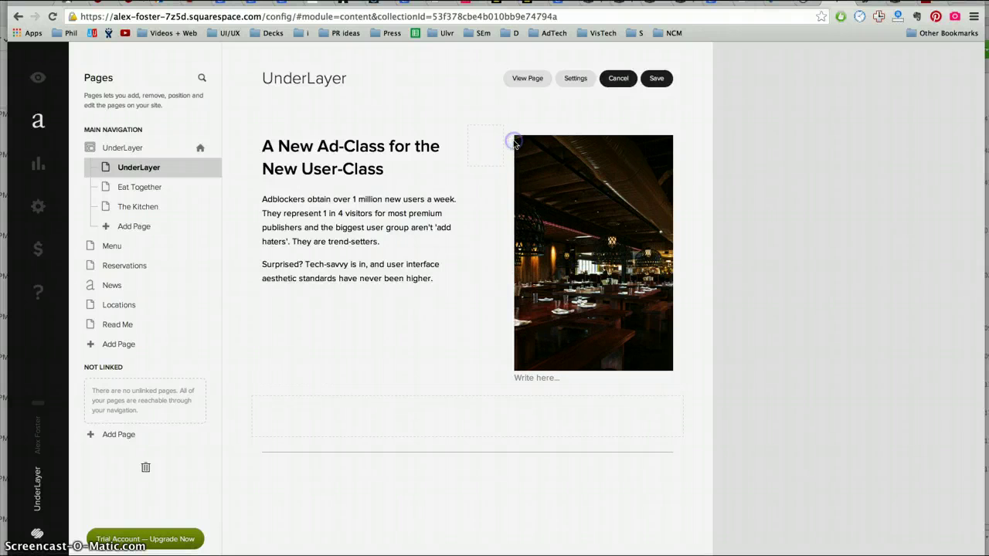
Review the restaurant image's edit options, close them without changes, and save the UnderLayer sub-page.
left_click(600, 266)
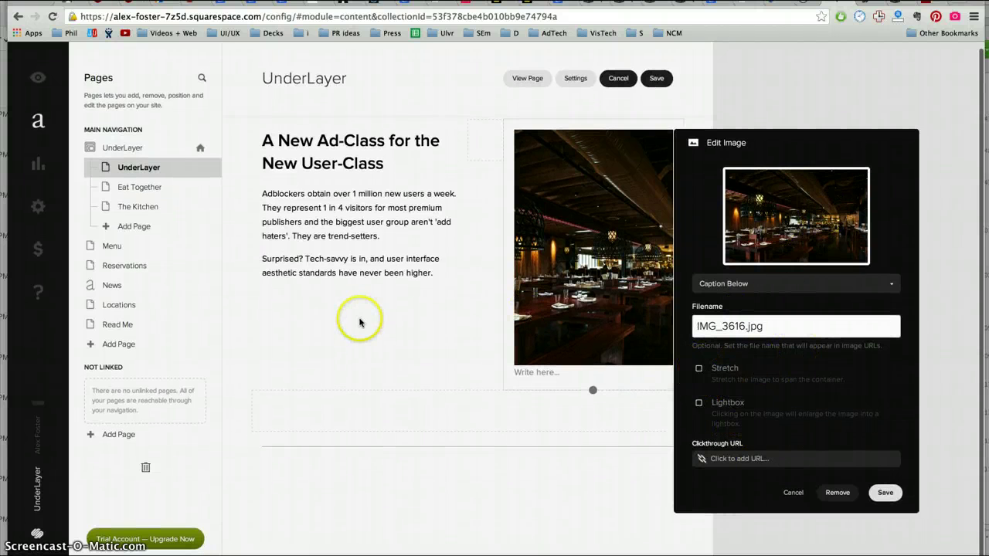
left_click(355, 349)
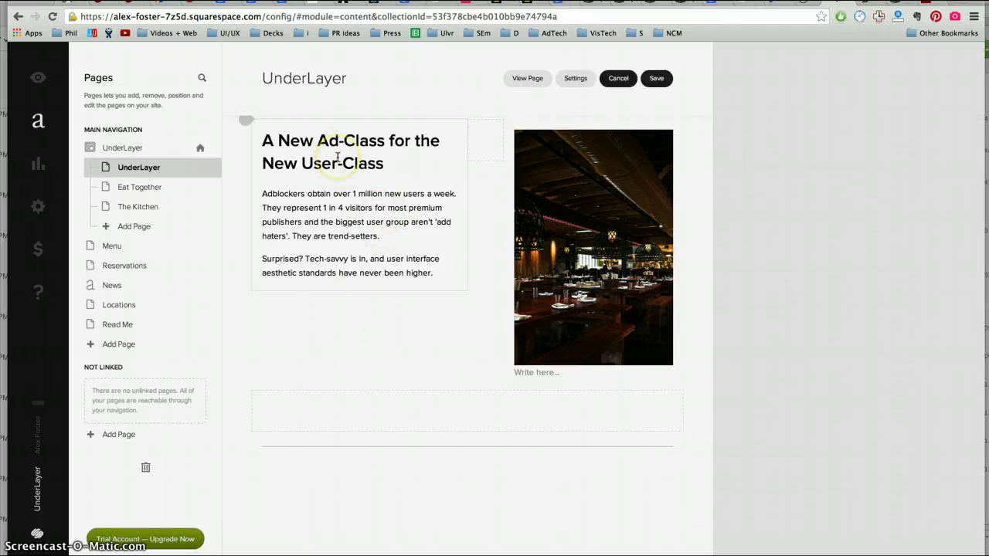
scroll(321, 378, "down", 3)
scroll(320, 378, "up", 4)
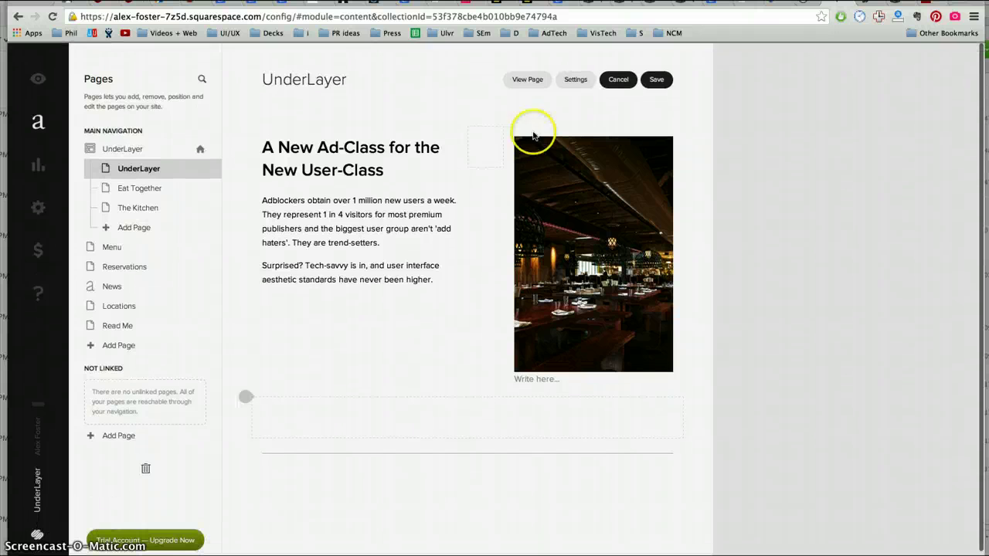
left_click(655, 80)
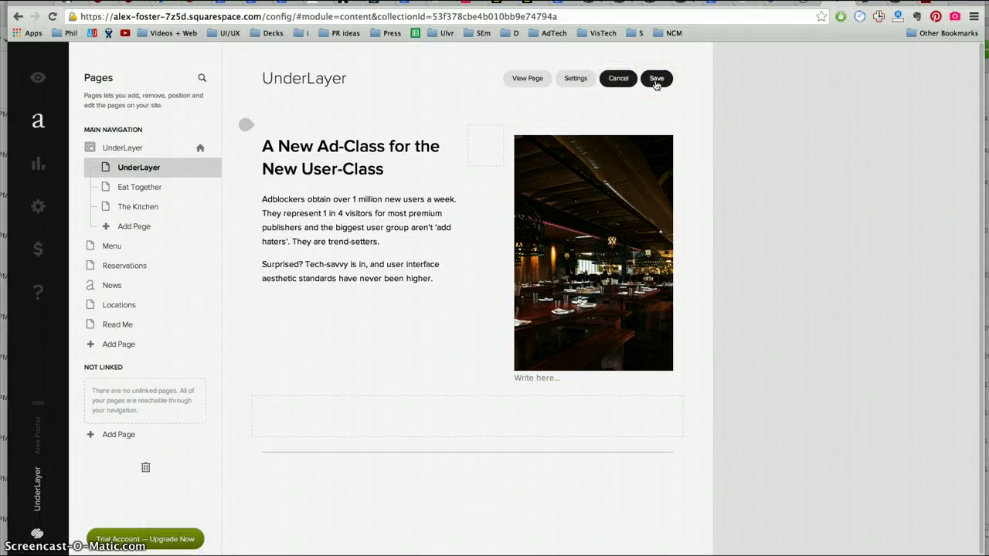